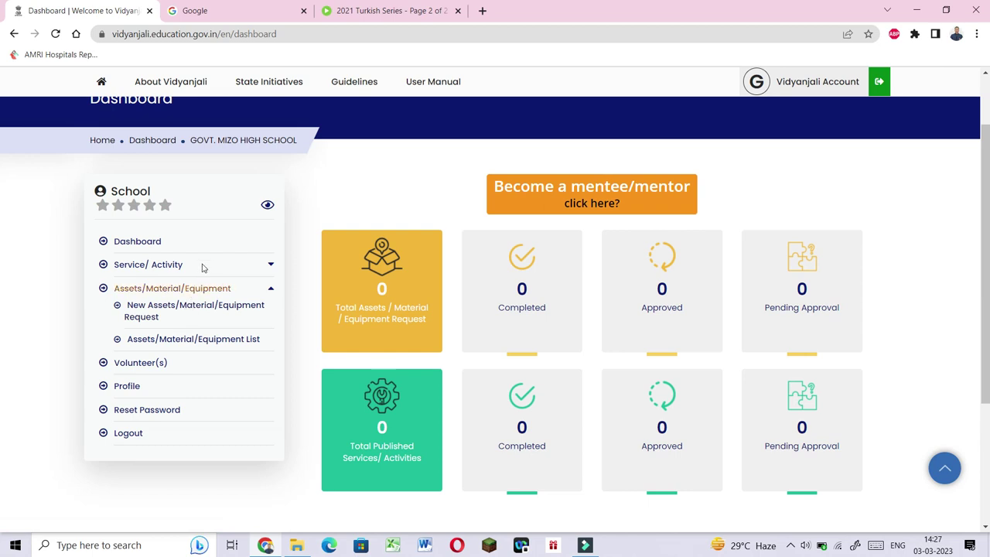
Step: Expand the Service/Activity options in the dashboard sidebar
left_click(270, 265)
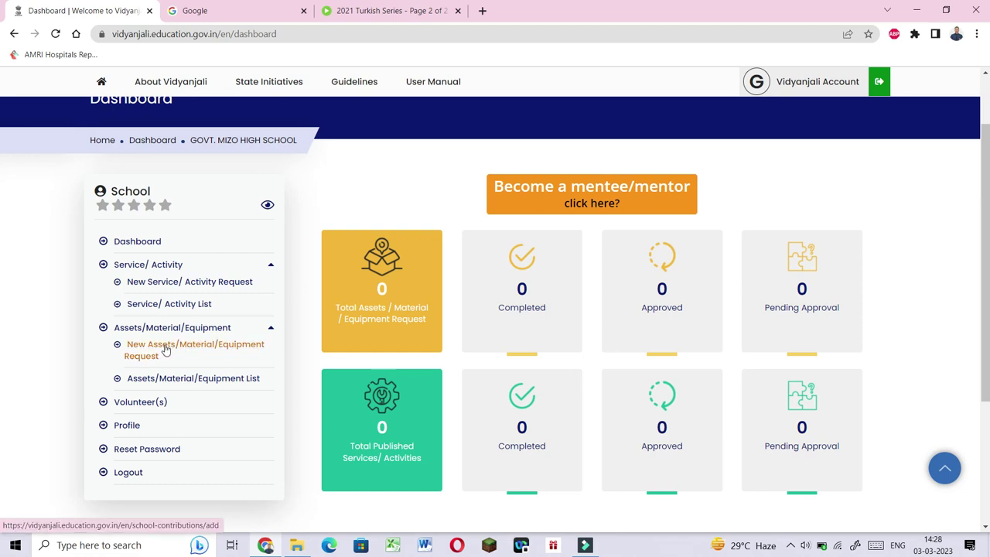
Step: Start a new Assets/Material/Equipment request and drop down its Category list
left_click(165, 350)
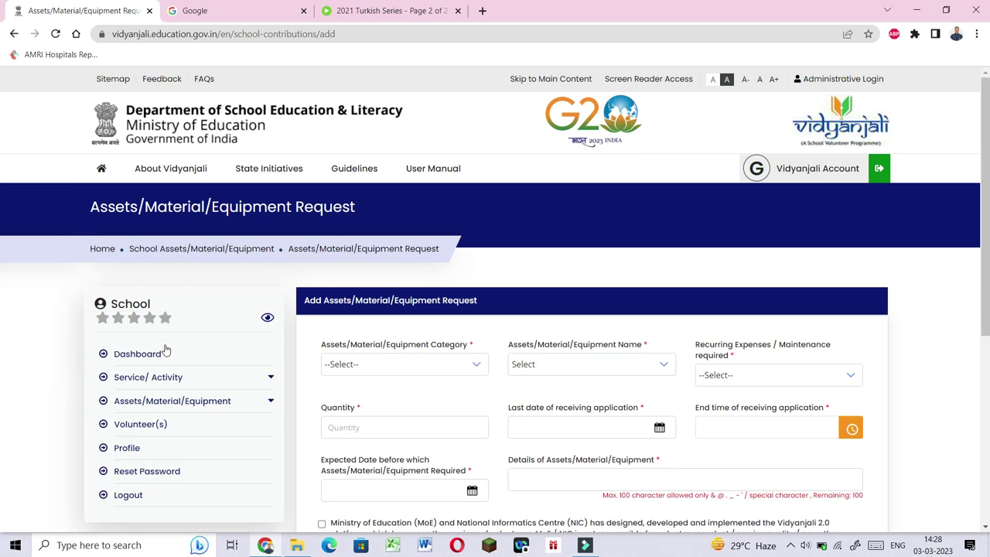
scroll(449, 293, "down", 3)
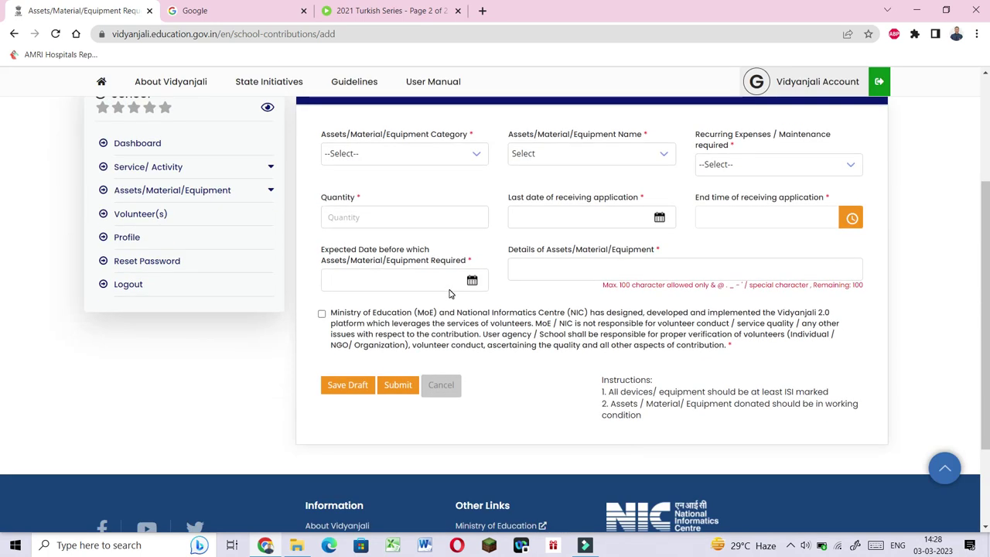
left_click(481, 154)
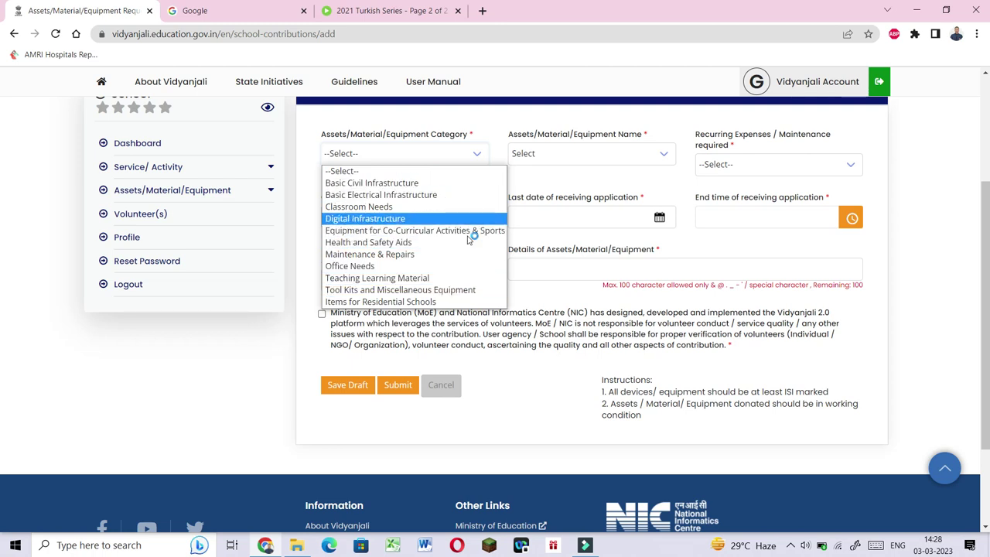
Step: Choose Basic Civil Infrastructure, Drinking Water Facility, and Not applicable for recurring maintenance
left_click(462, 184)
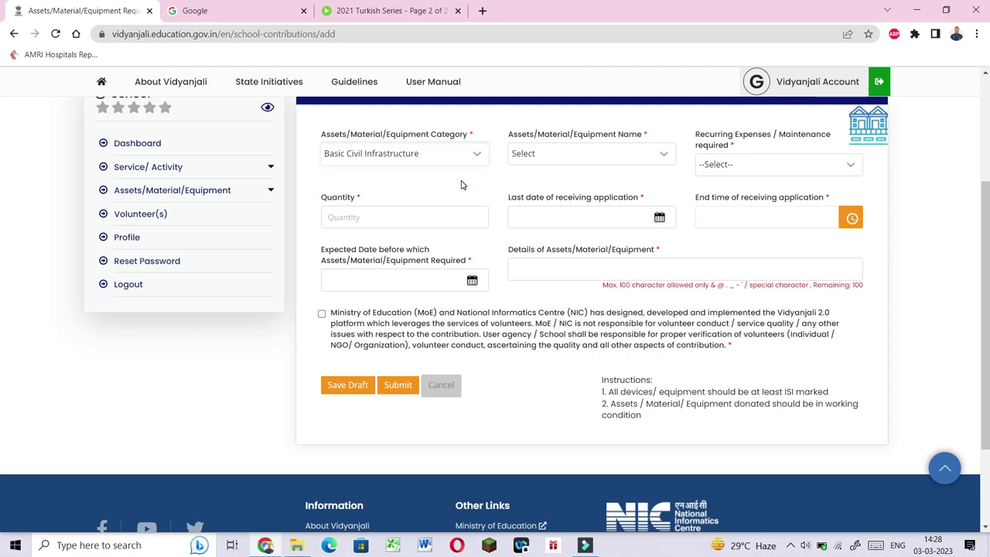
left_click(664, 157)
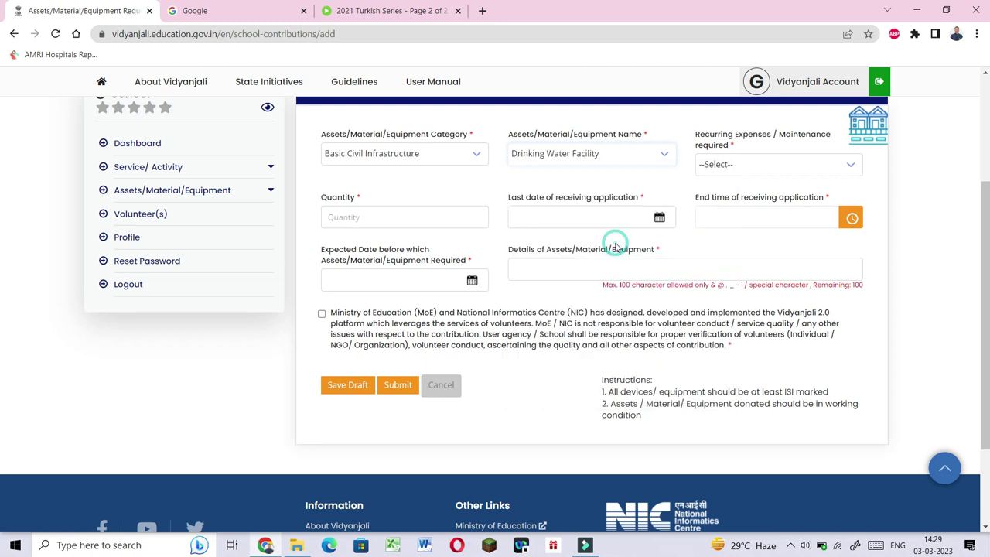
left_click(616, 242)
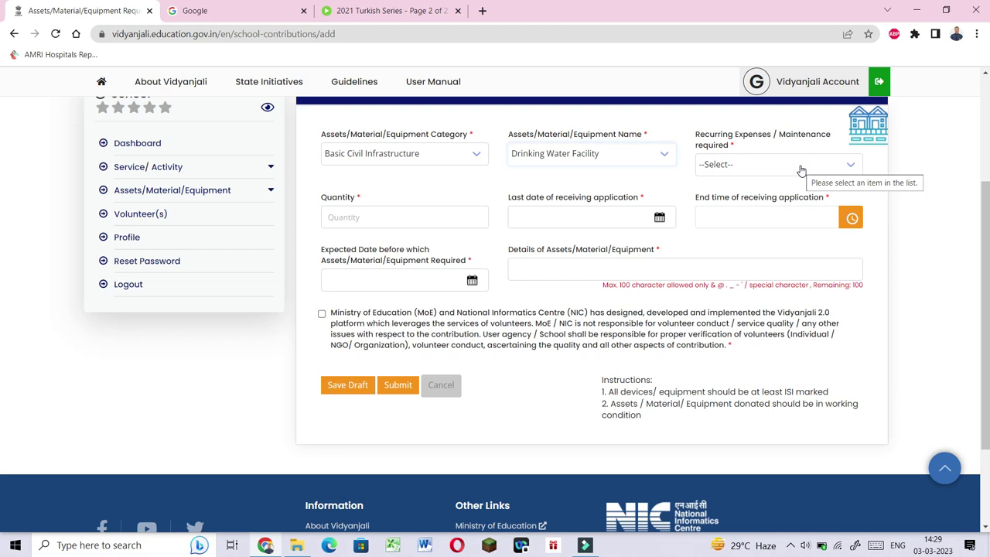
left_click(850, 167)
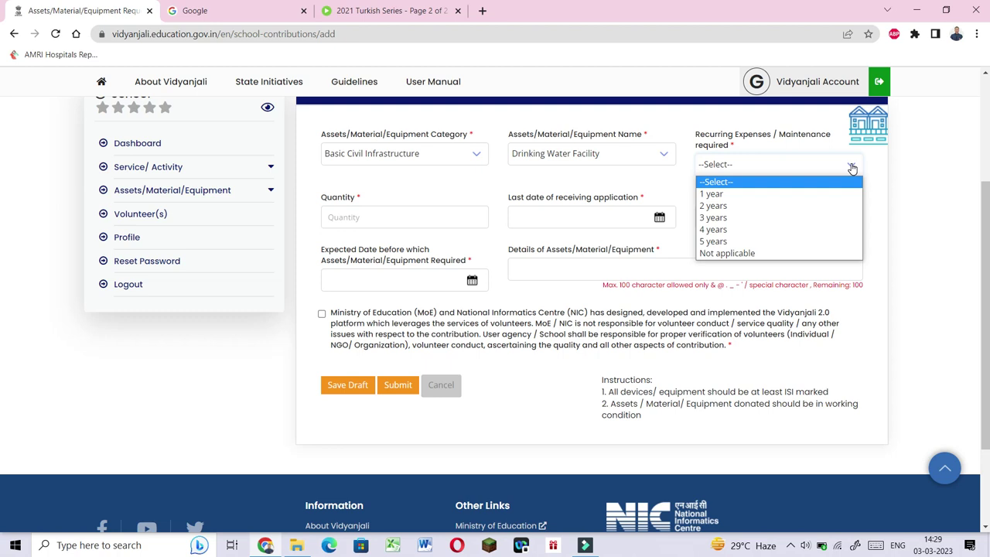
left_click(782, 255)
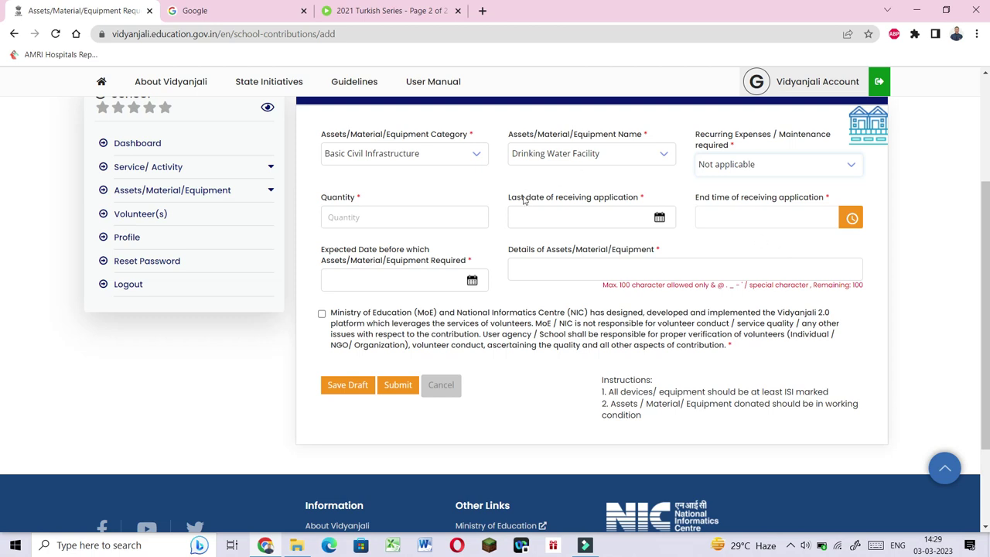
Step: Enter quantity 1 and a last application date of 31 March 2023
left_click(470, 217)
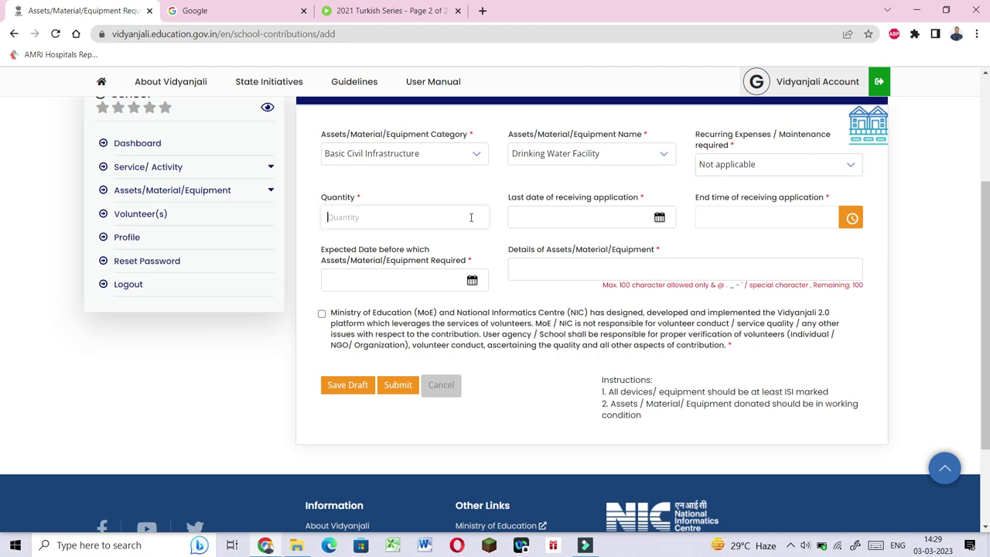
type("1")
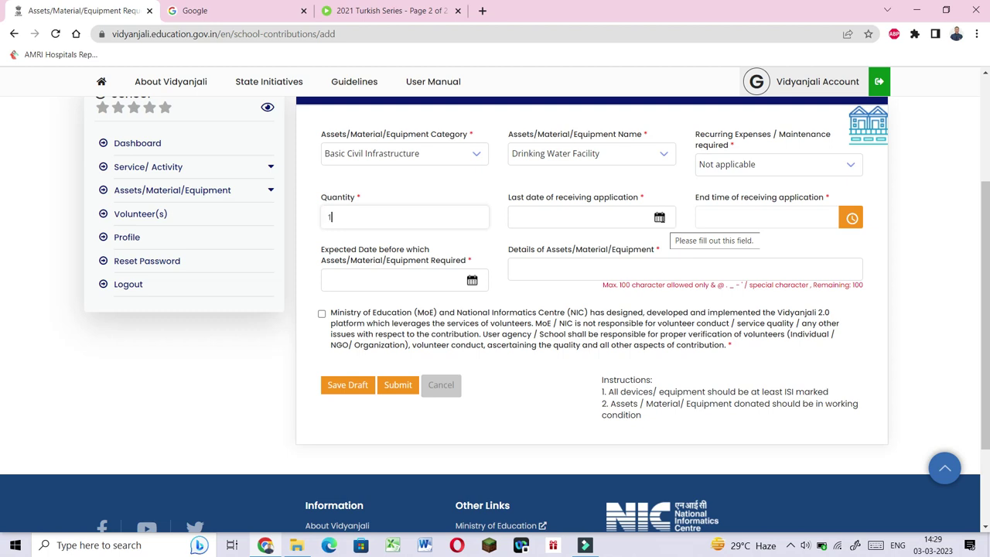
left_click(637, 219)
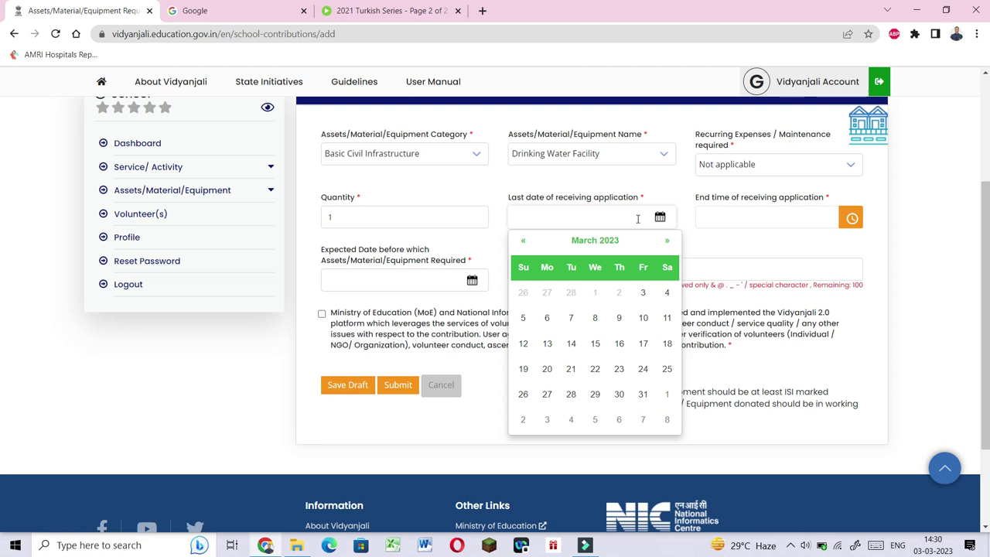
left_click(642, 394)
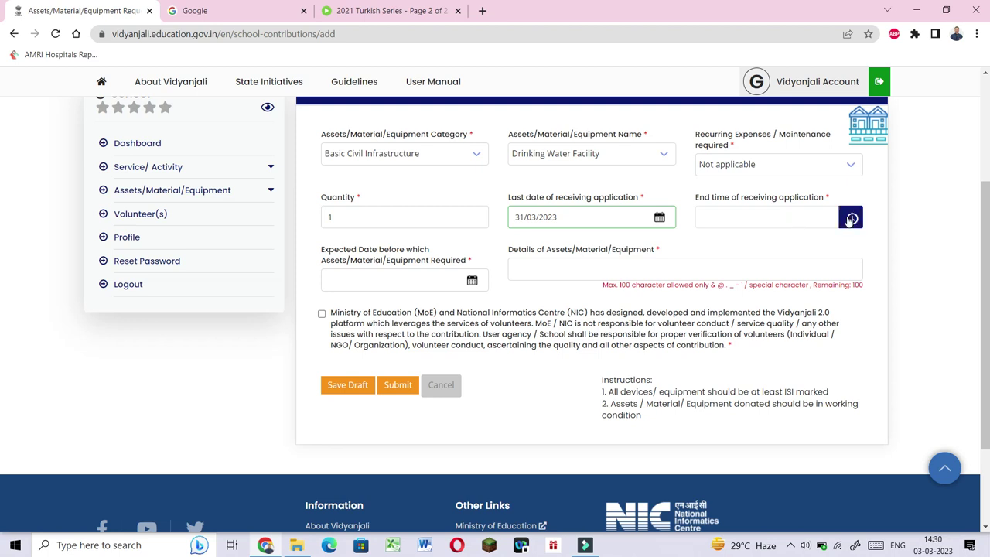
Step: Set the application end time to 14:30 and the expected-by date to 31/03/2023
left_click(850, 219)
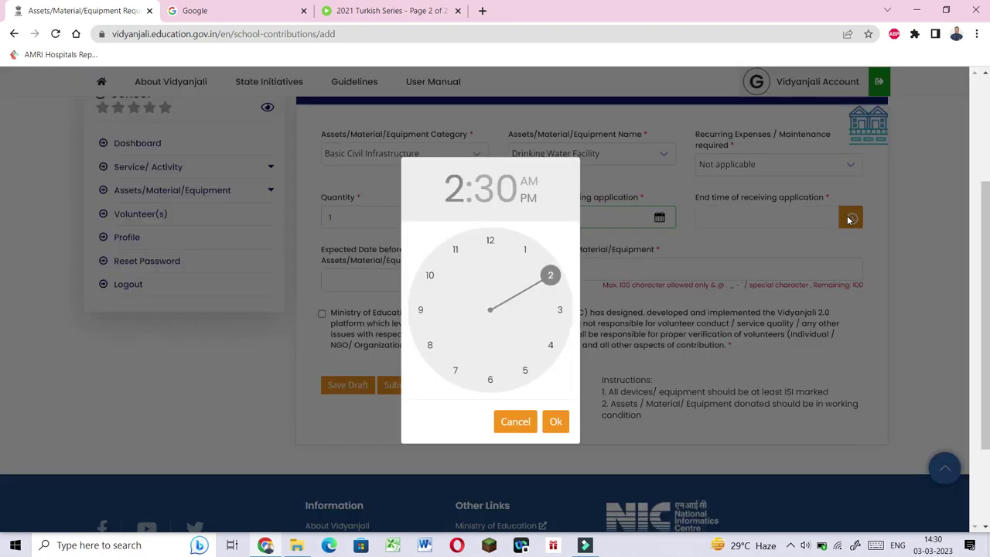
left_click(554, 422)
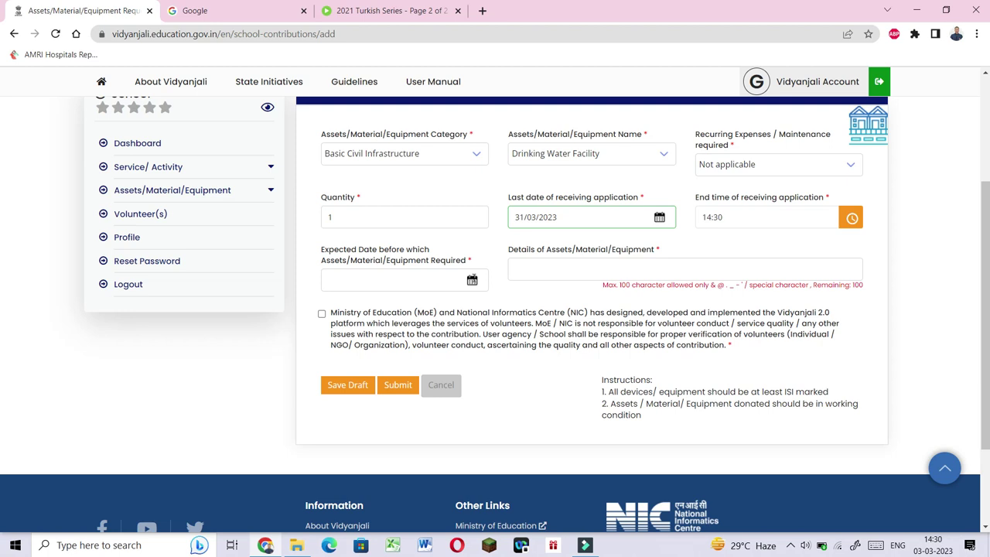
left_click(450, 280)
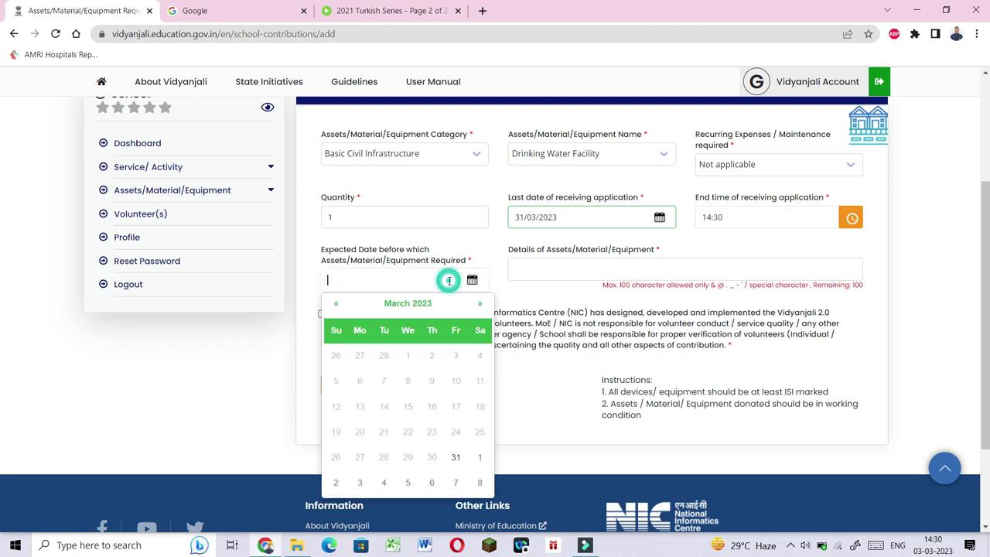
left_click(455, 458)
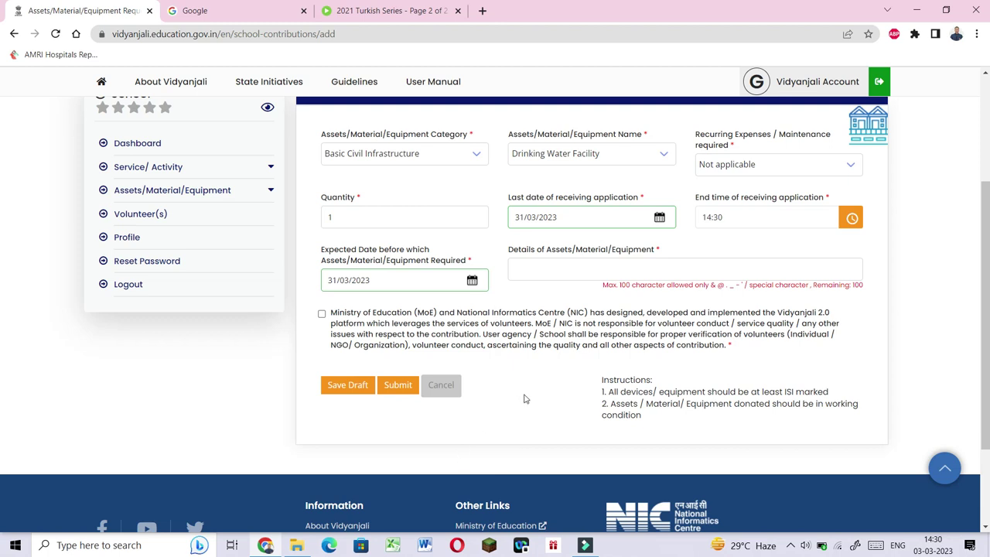
left_click(551, 271)
Step: Enter 'Water filter' as the item details, accept the disclaimer, and submit the request
type("Water filter")
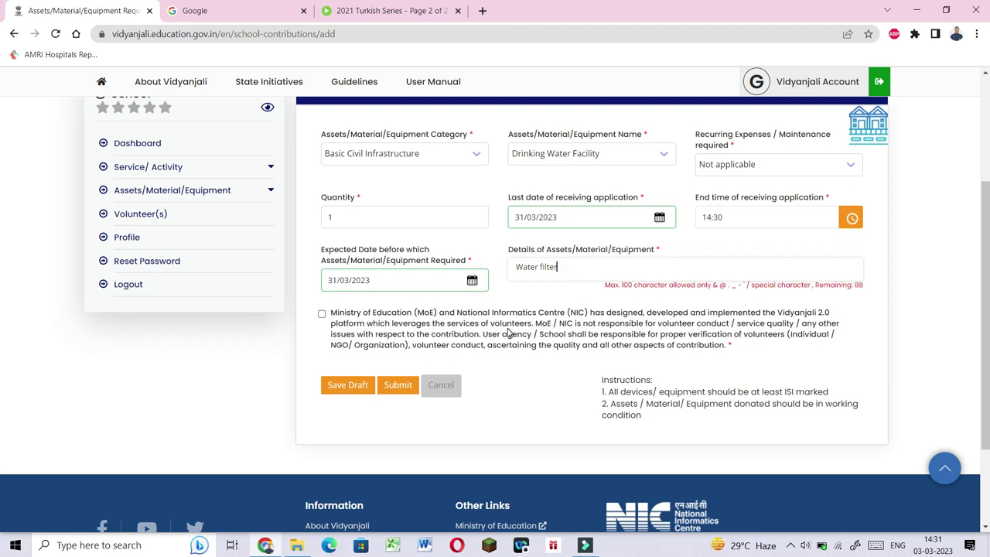
left_click(322, 314)
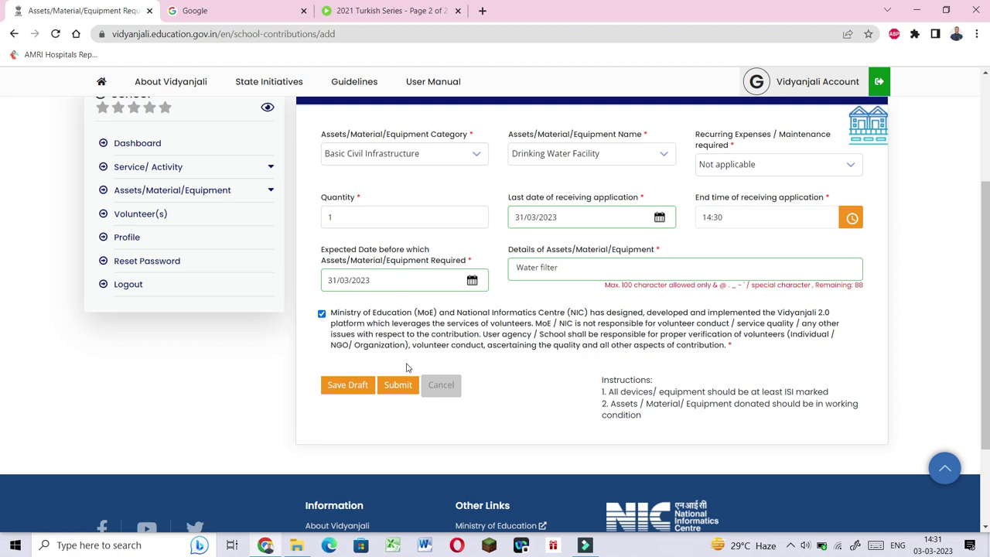
left_click(399, 386)
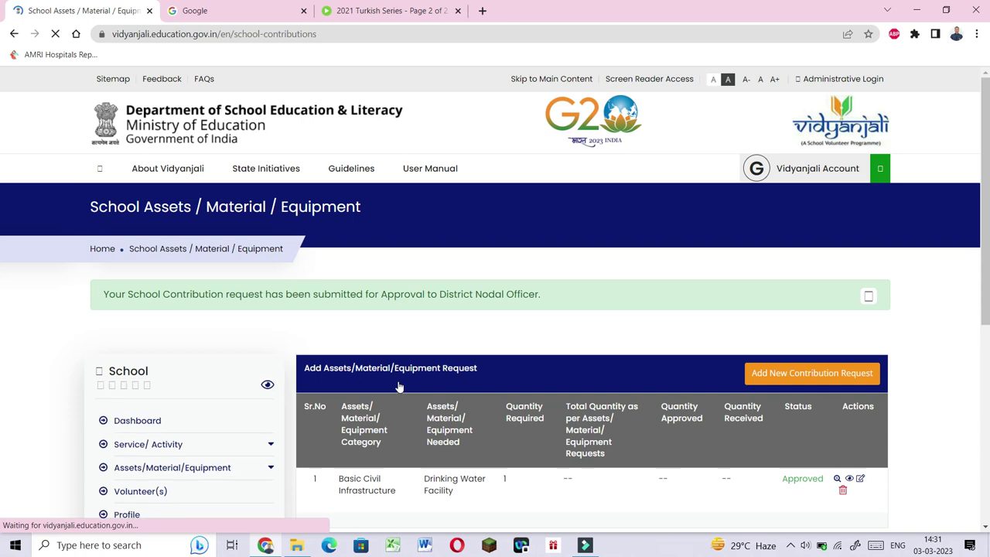
Step: Scroll down to the assets list showing the Drinking Water Facility request
scroll(399, 386, "down", 2)
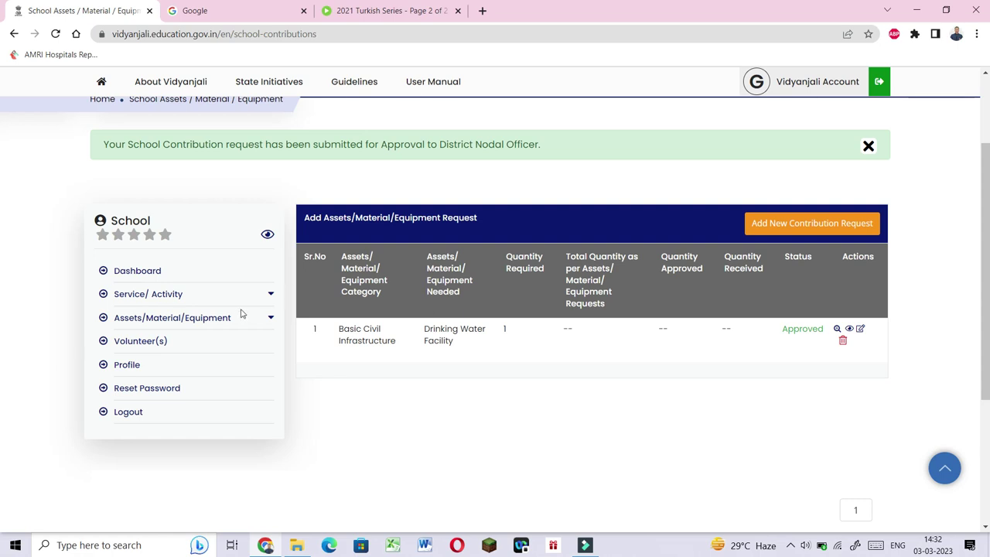
Step: Start a second asset request and pick Basic Civil Infrastructure as its category
left_click(207, 320)
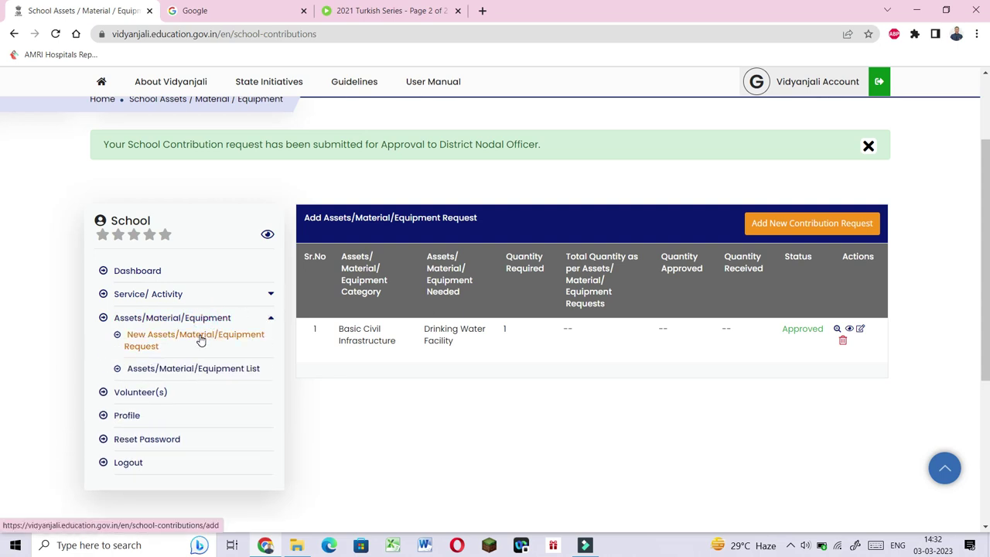
left_click(200, 341)
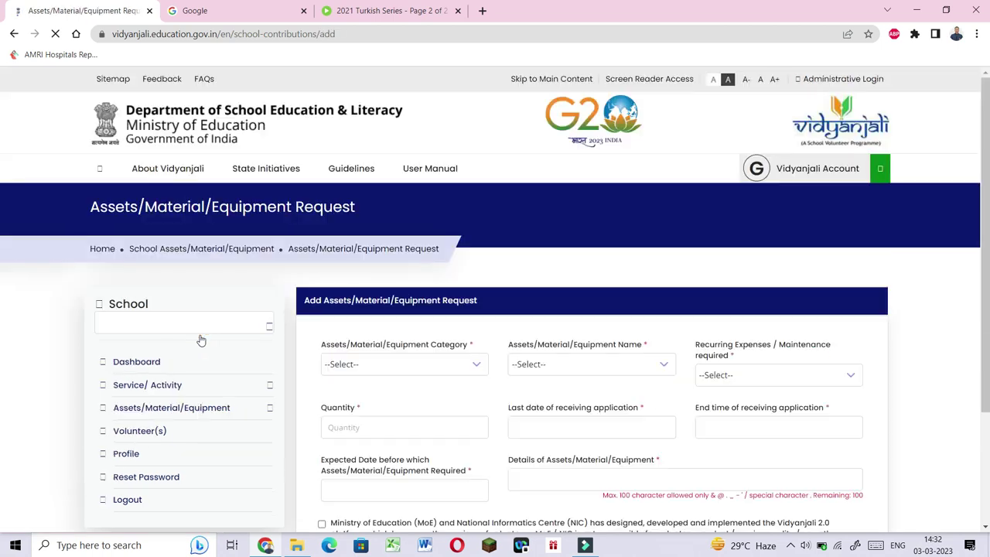
scroll(451, 348, "down", 2)
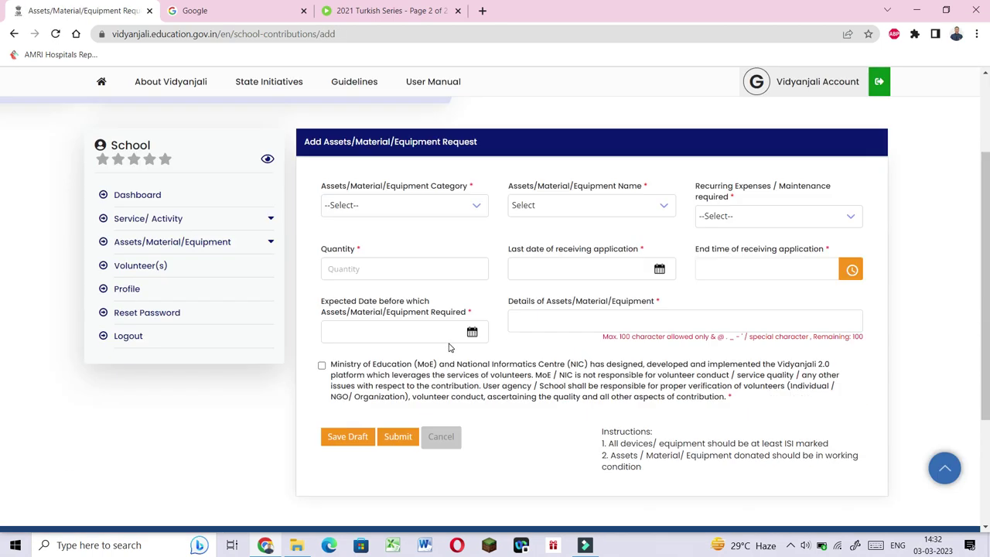
left_click(477, 207)
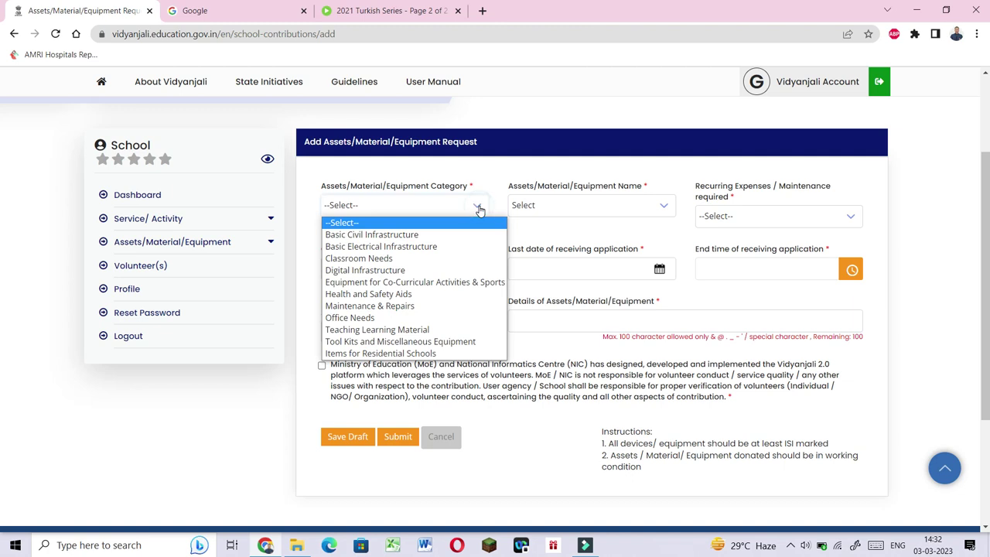
left_click(412, 234)
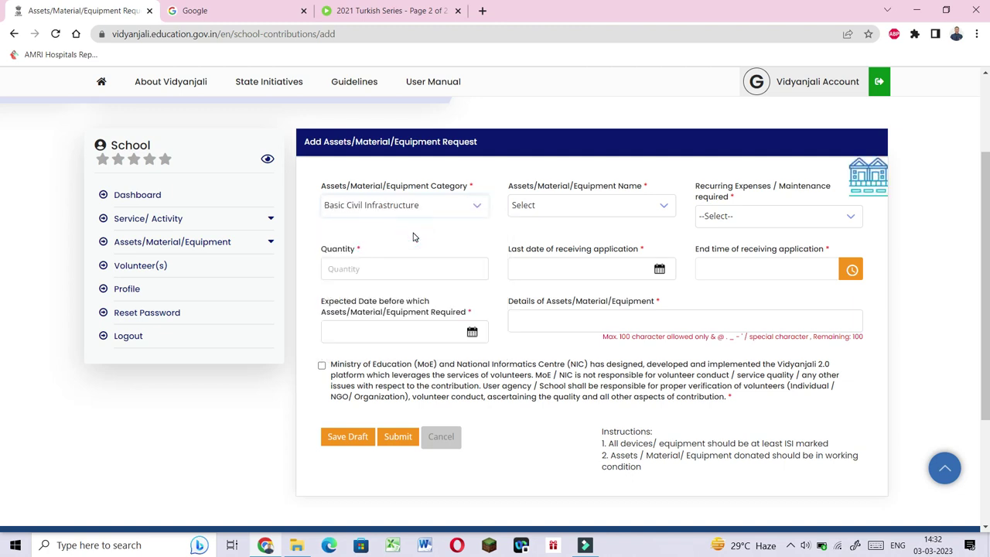
Step: Try Staff Room and ICT Lab as the item, then settle on Library (Room, Books and furniture etc.)
left_click(661, 209)
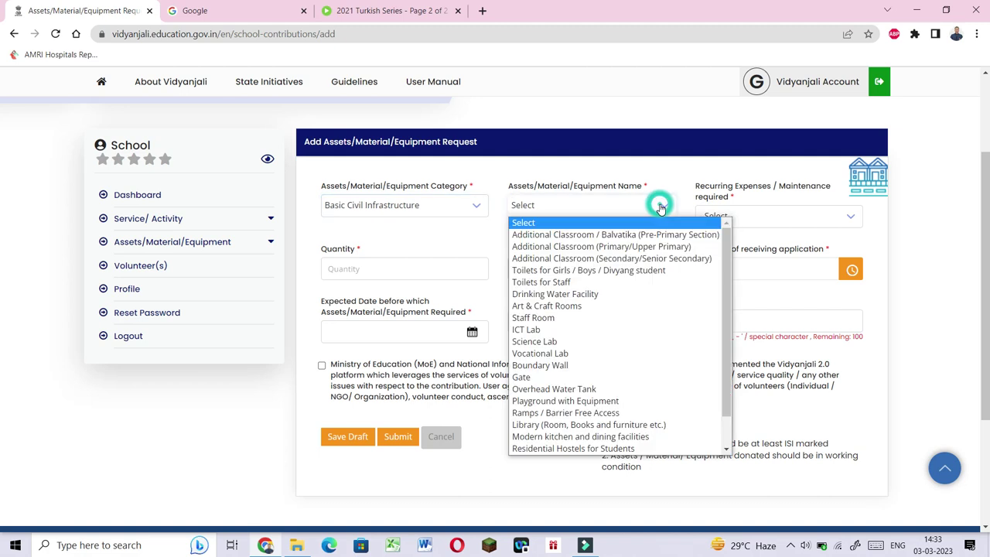
left_click(661, 319)
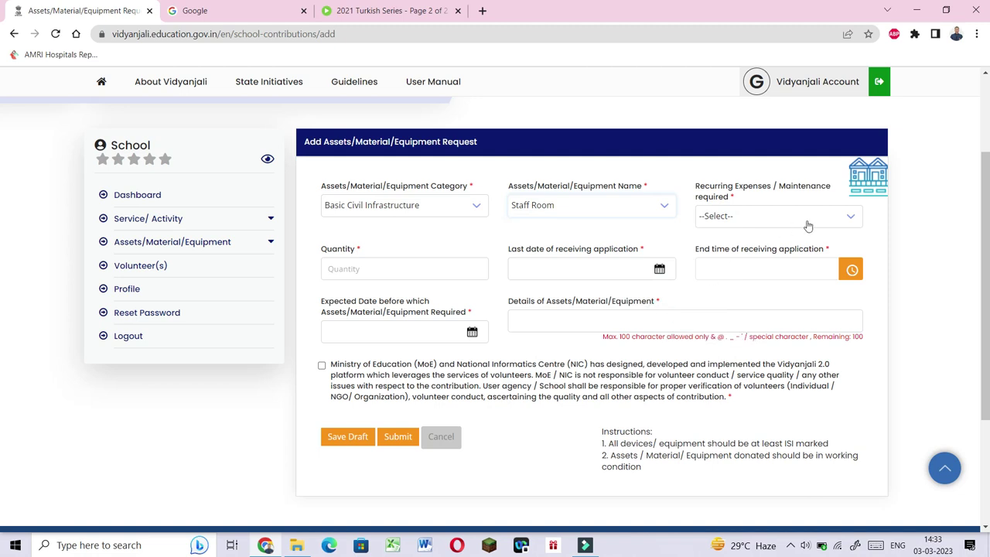
left_click(851, 221)
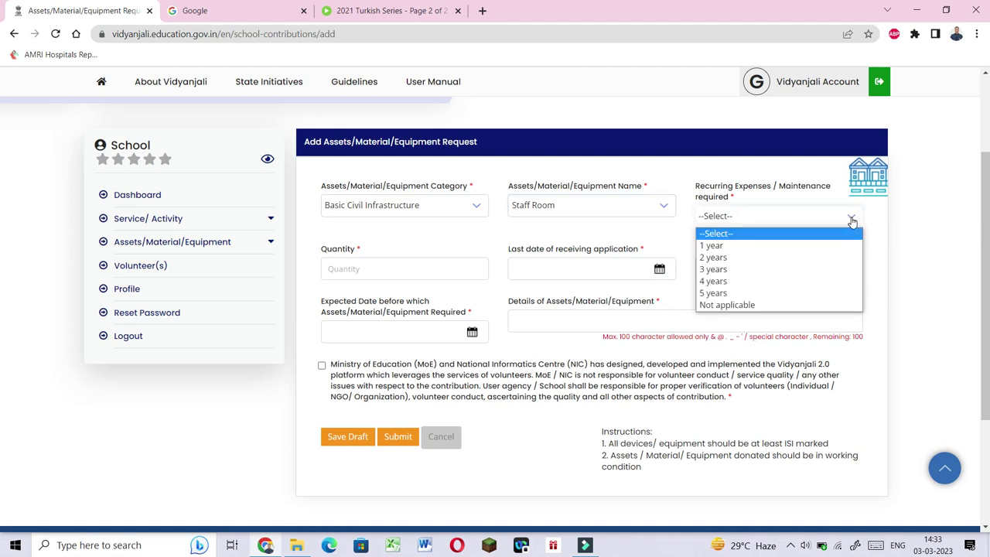
left_click(851, 222)
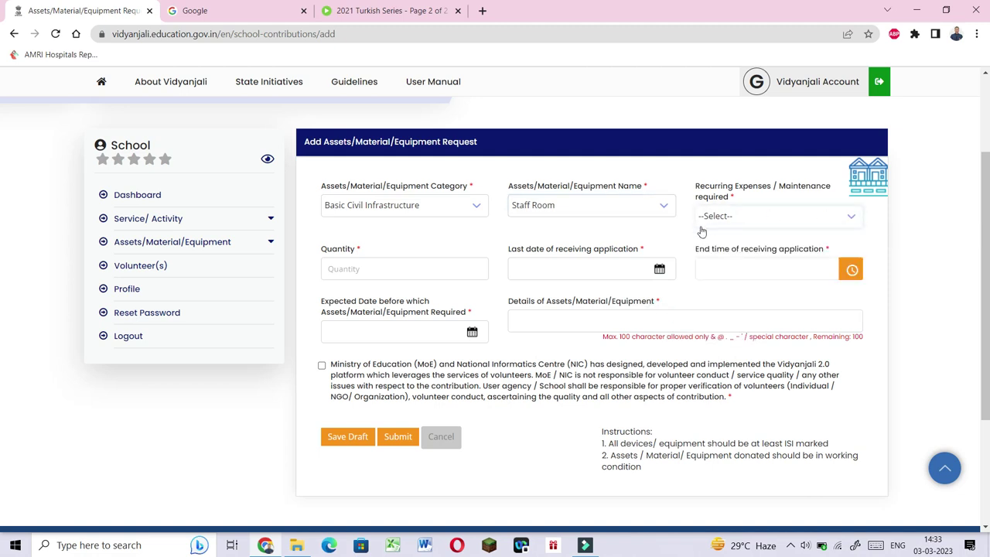
left_click(663, 207)
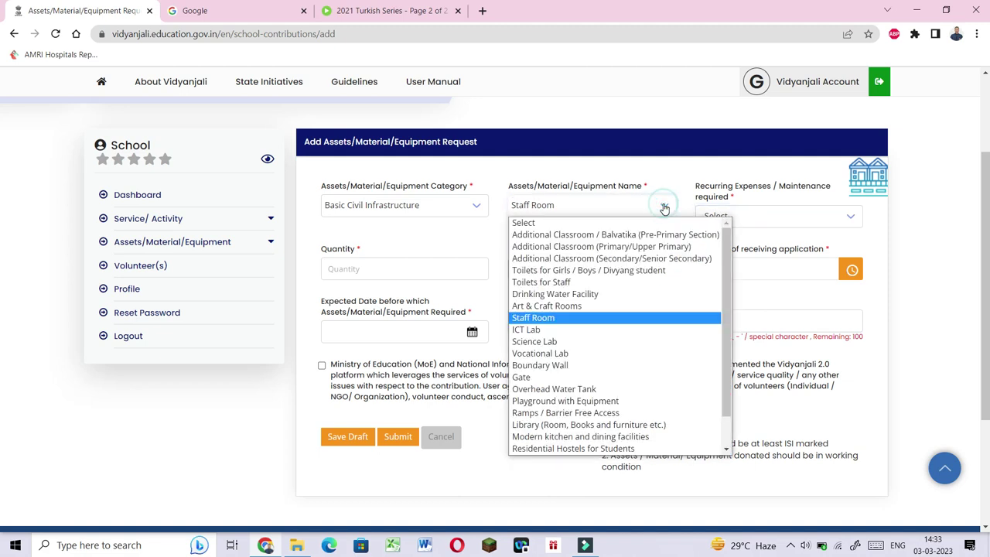
left_click(588, 338)
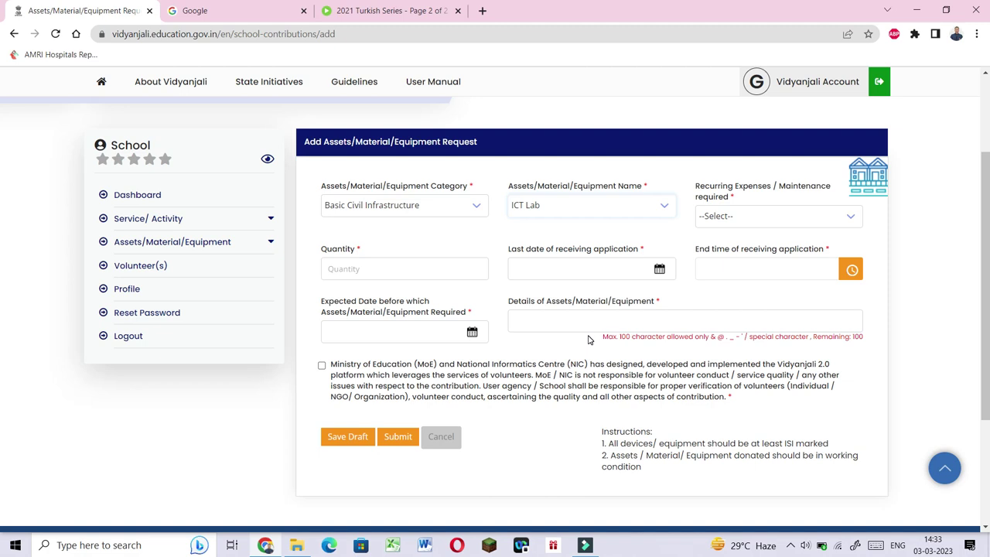
left_click(664, 207)
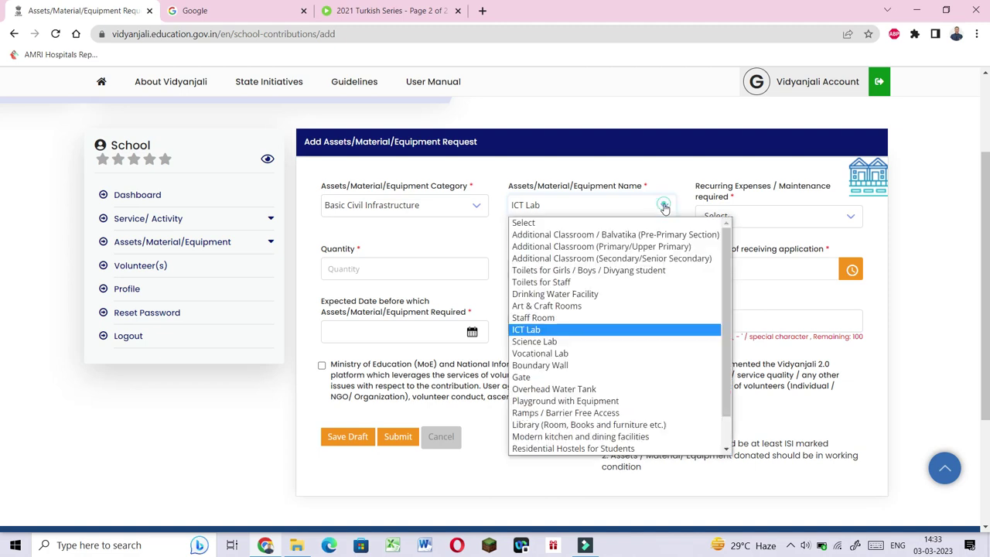
left_click(661, 424)
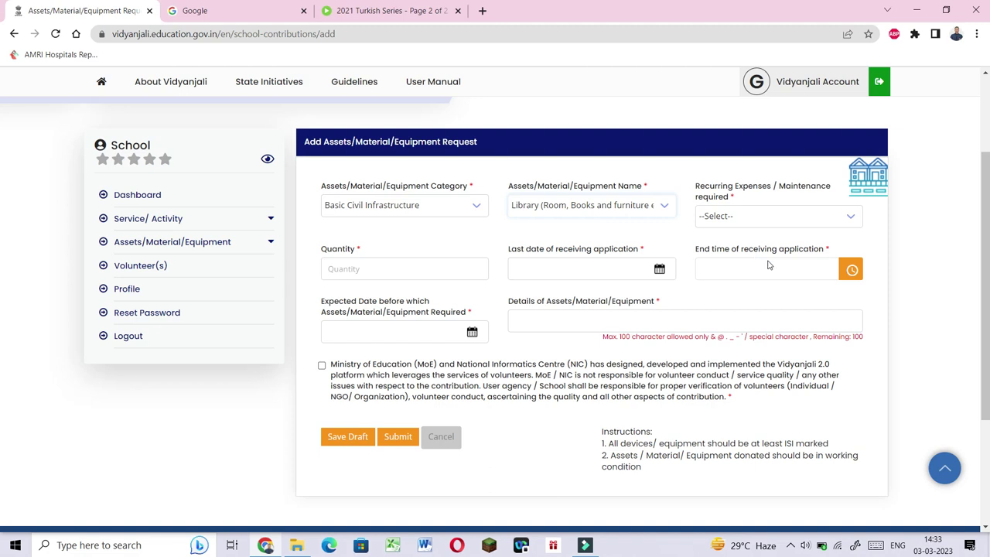
left_click(849, 221)
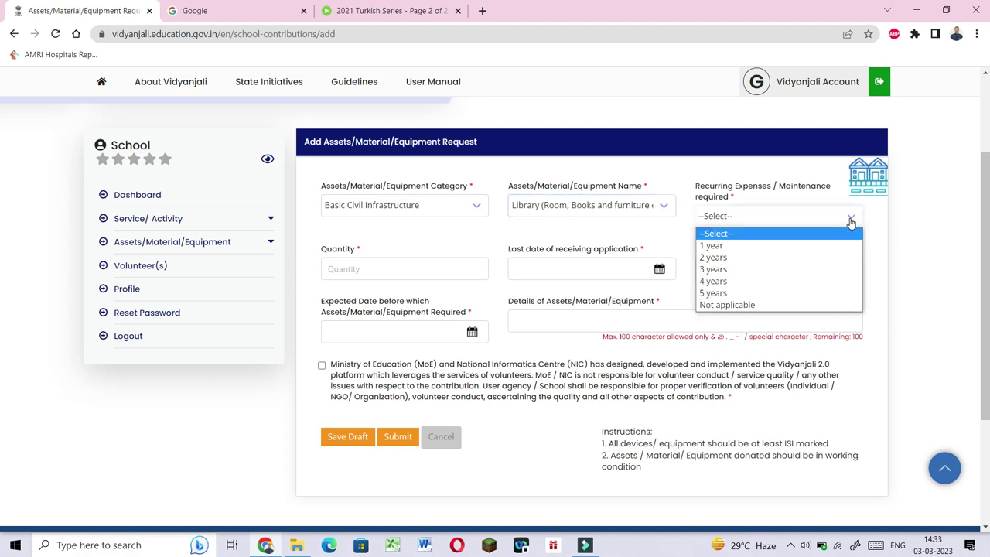
Step: Set recurring expenses to Not applicable, quantity 5, and last application date 31/03/2023
left_click(759, 306)
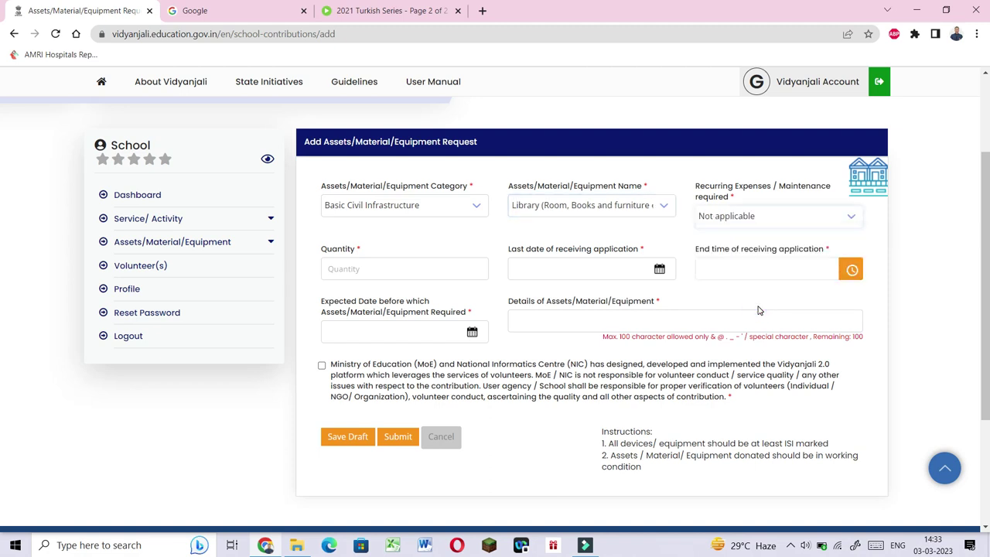
left_click(461, 274)
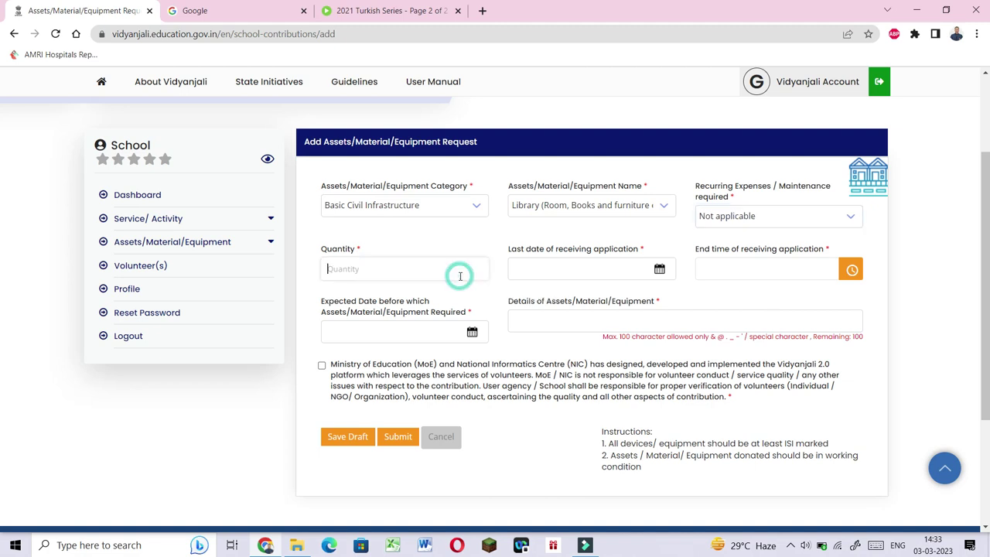
type("5")
left_click(659, 269)
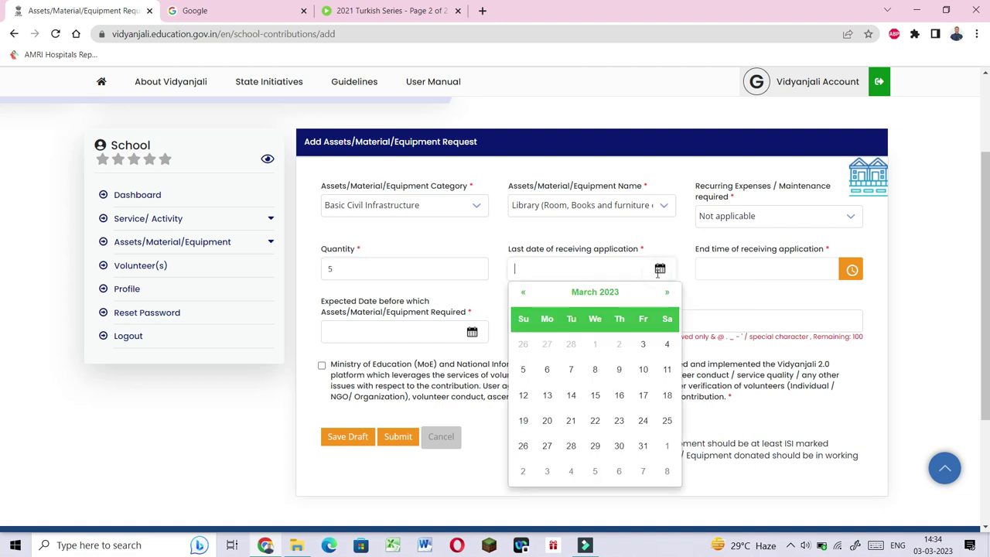
left_click(643, 446)
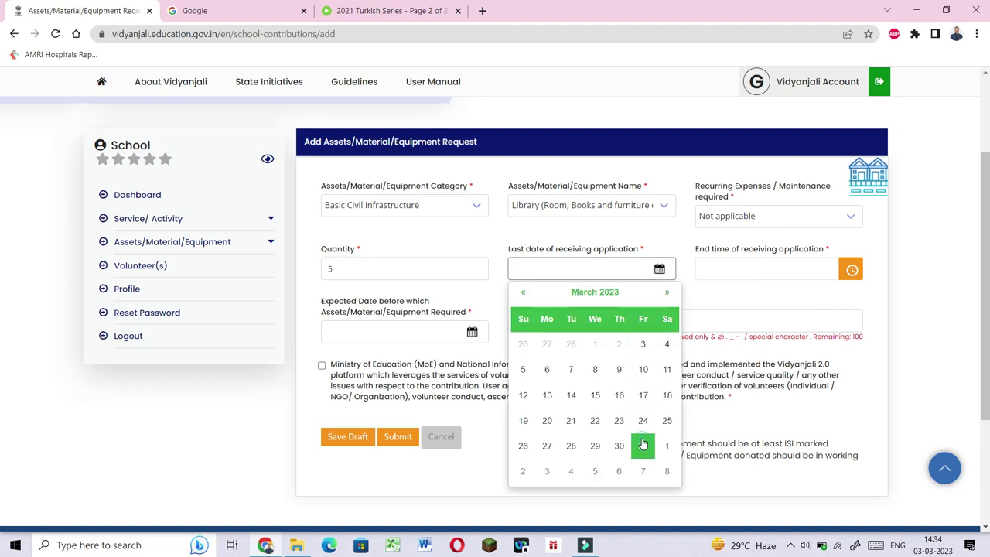
Step: Set the application end time to 14:34 and the expected date to 31/03/2023
left_click(850, 269)
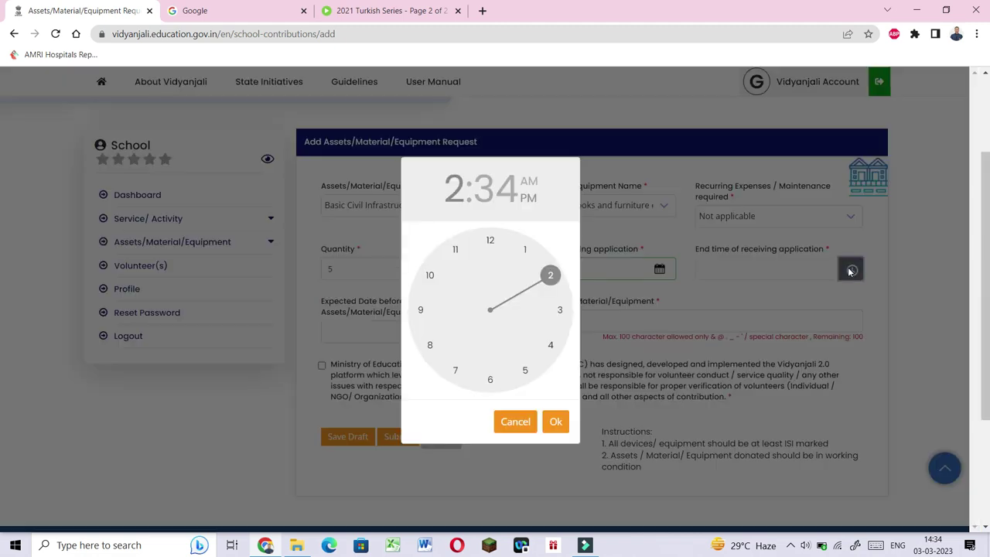
left_click(554, 421)
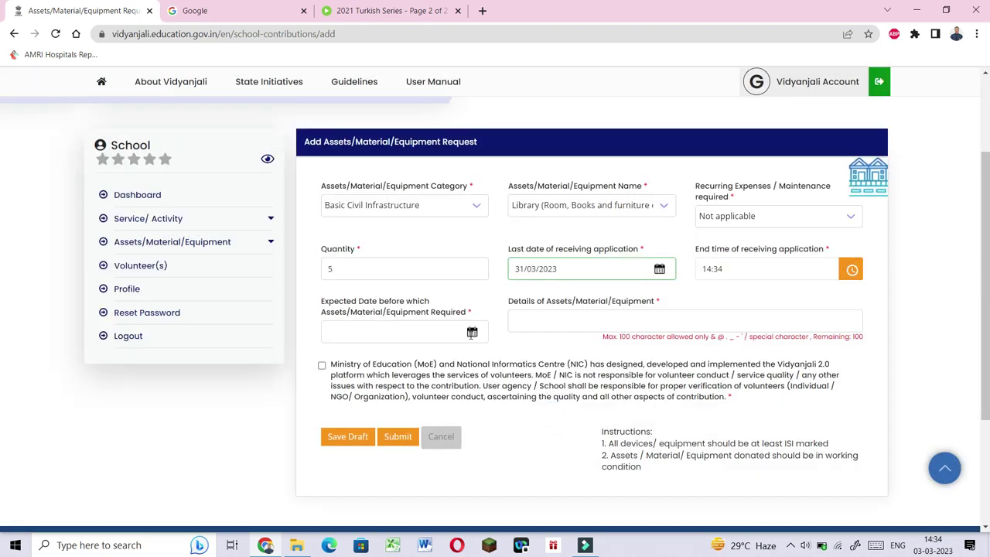
left_click(447, 337)
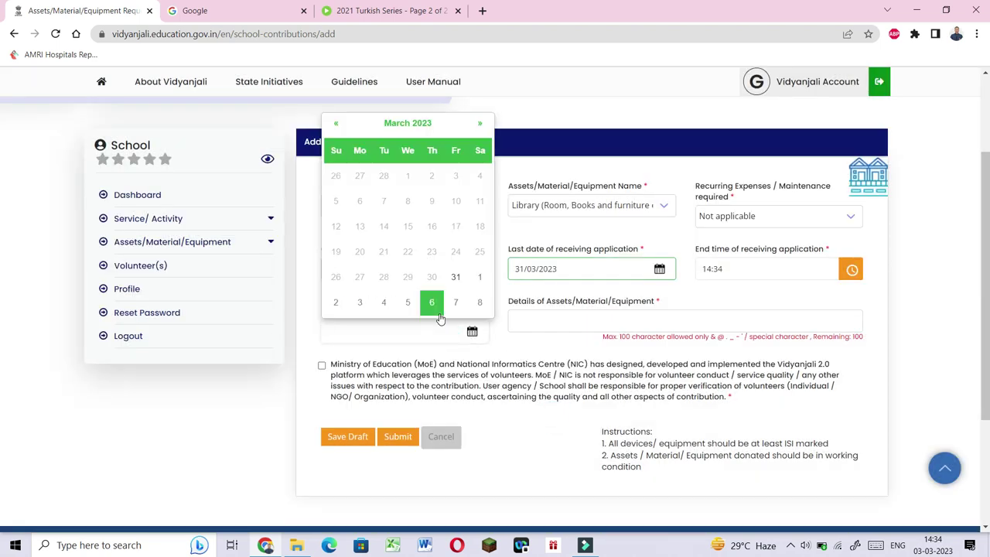
left_click(456, 279)
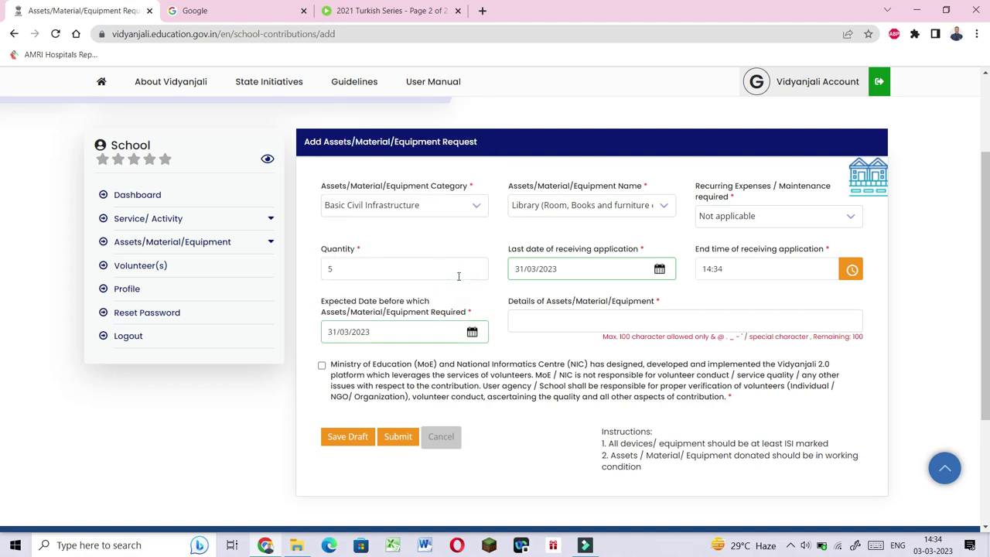
left_click(551, 325)
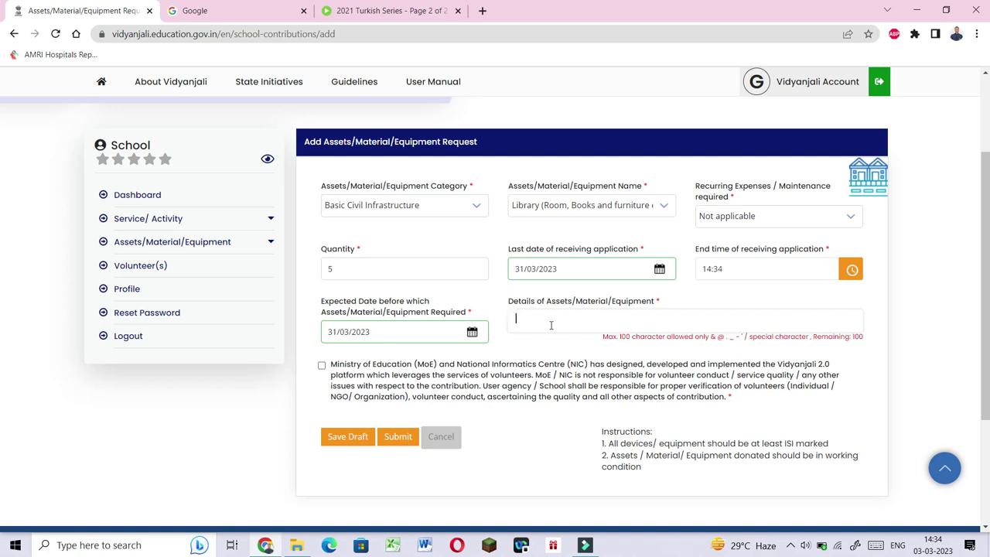
Step: Enter 'Guide book for class X mathematics' as the details, accept the disclaimer, and submit the Library request
left_click(551, 325)
type("G")
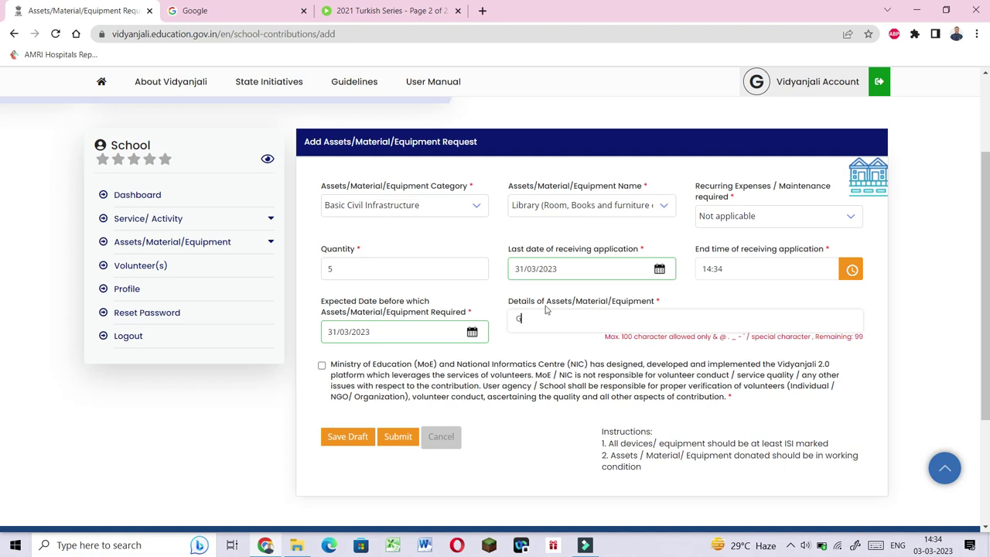
type("uide book for class X")
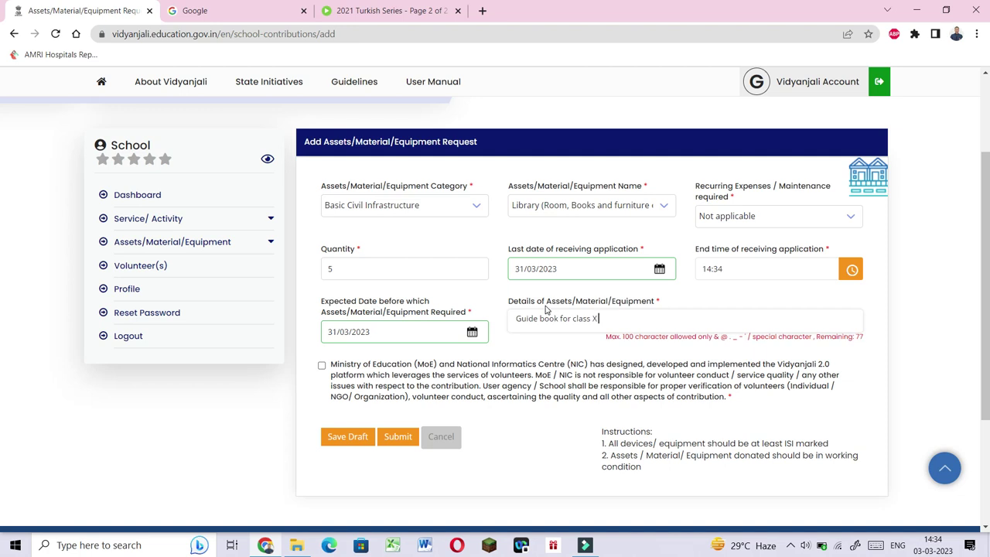
type(" mathematics")
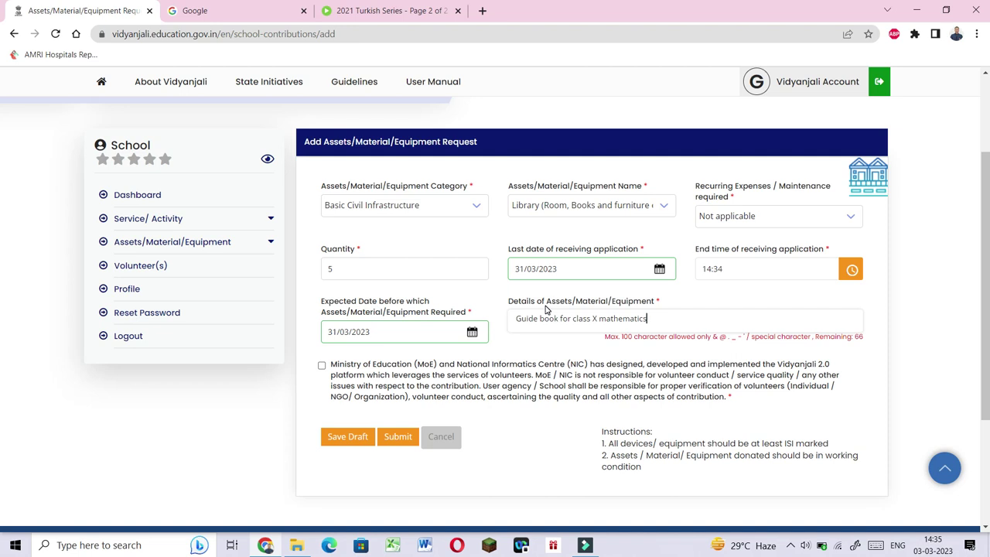
left_click(322, 366)
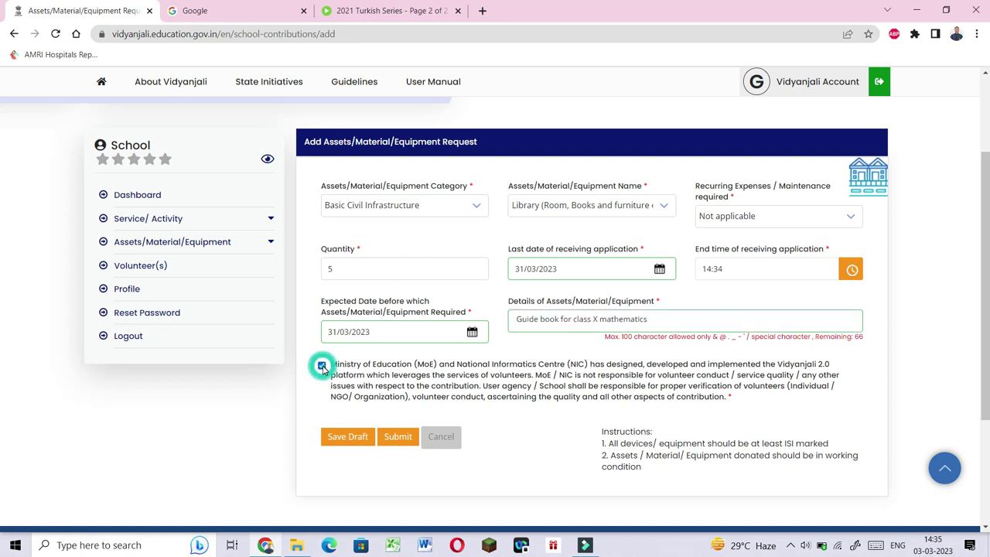
left_click(398, 438)
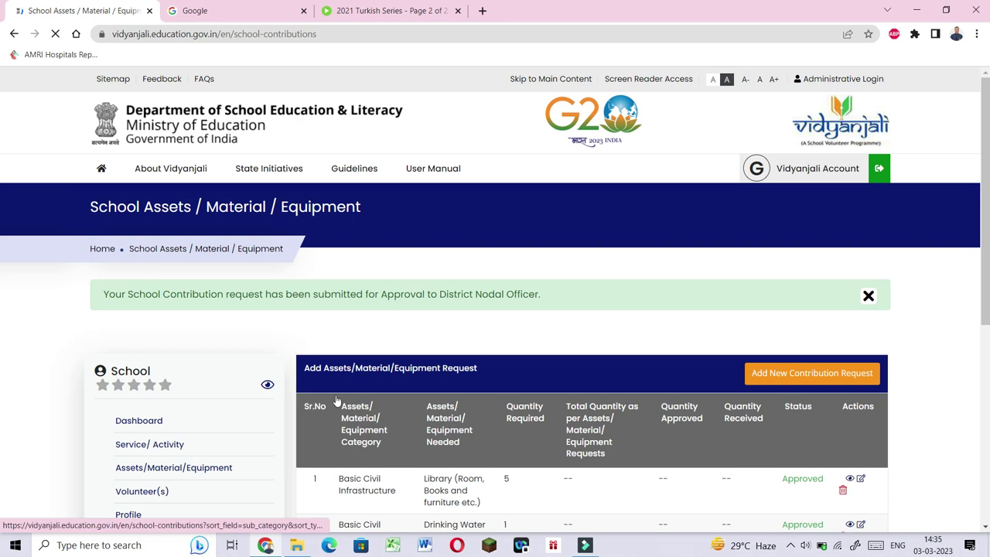
Step: Expand Assets/Material/Equipment in the sidebar and start a New Assets/Material/Equipment Request
scroll(265, 378, "down", 3)
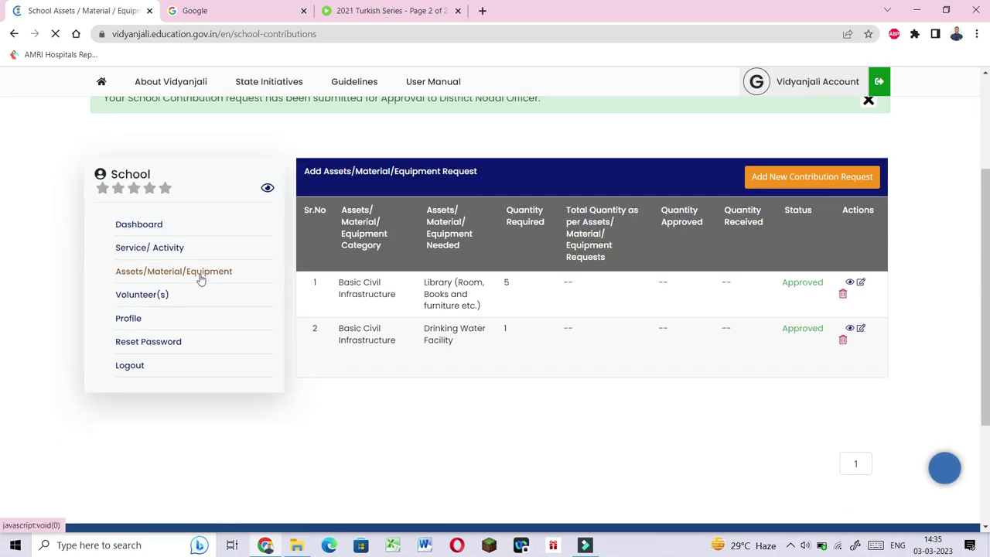
left_click(201, 280)
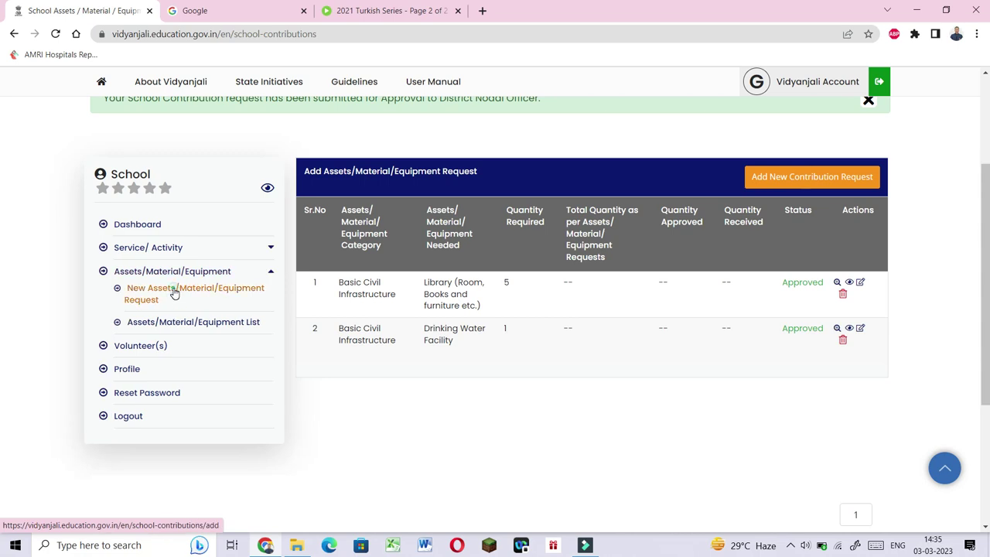
left_click(174, 292)
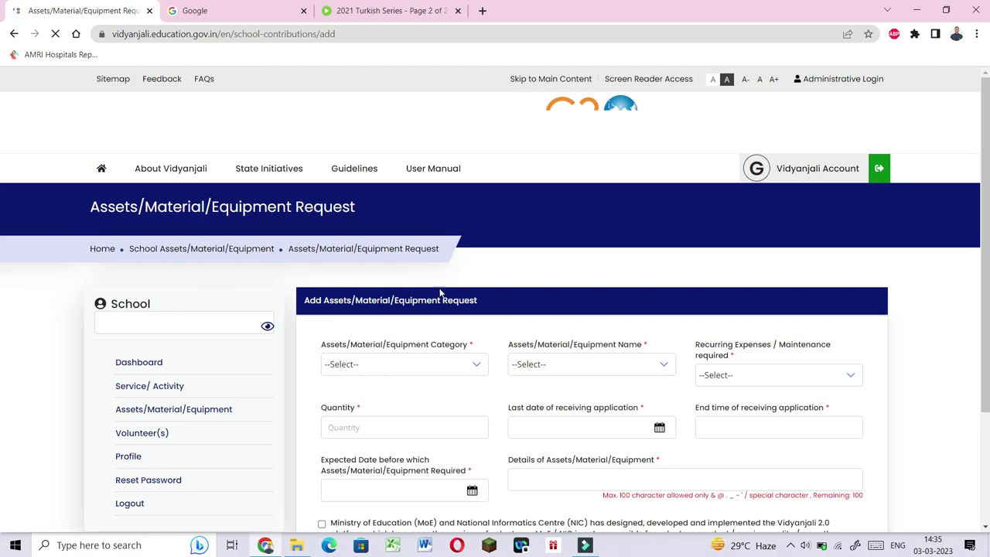
Step: Set the request category to Office Needs
left_click(474, 371)
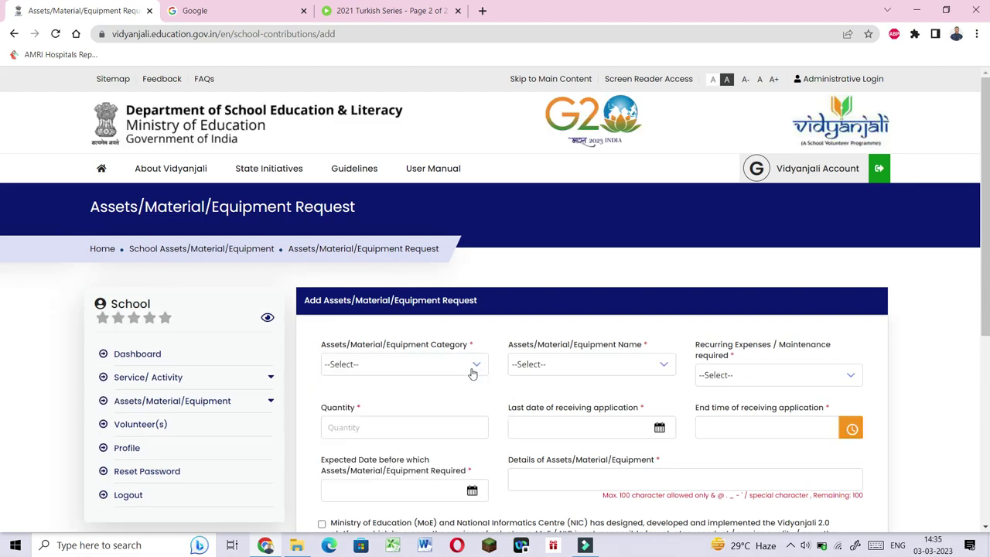
left_click(473, 371)
scroll(473, 373, "down", 1)
scroll(473, 374, "down", 1)
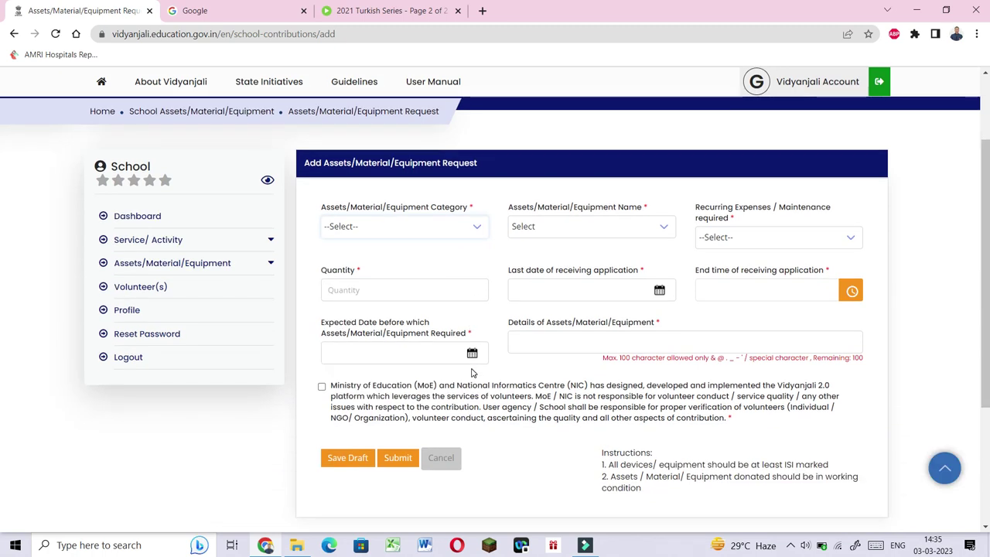
left_click(480, 224)
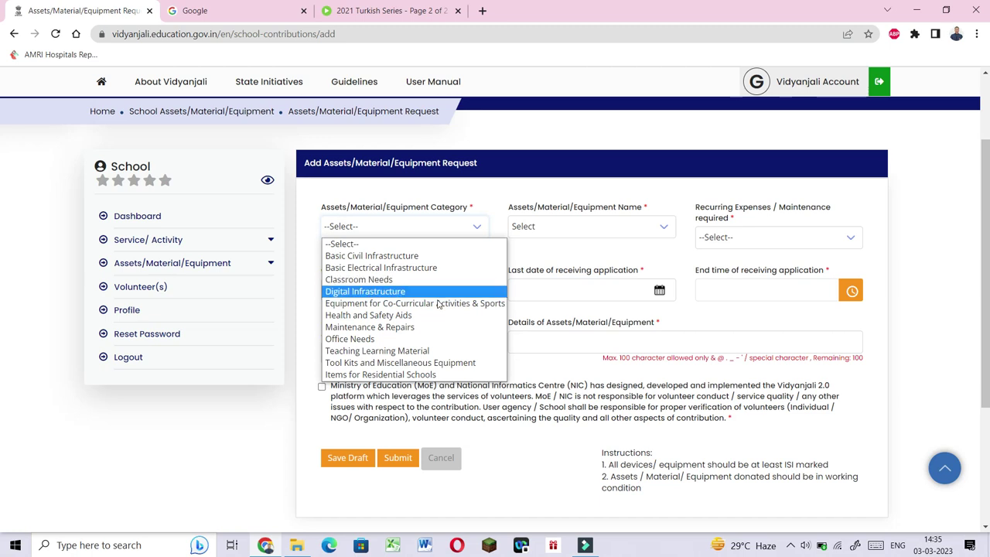
left_click(421, 339)
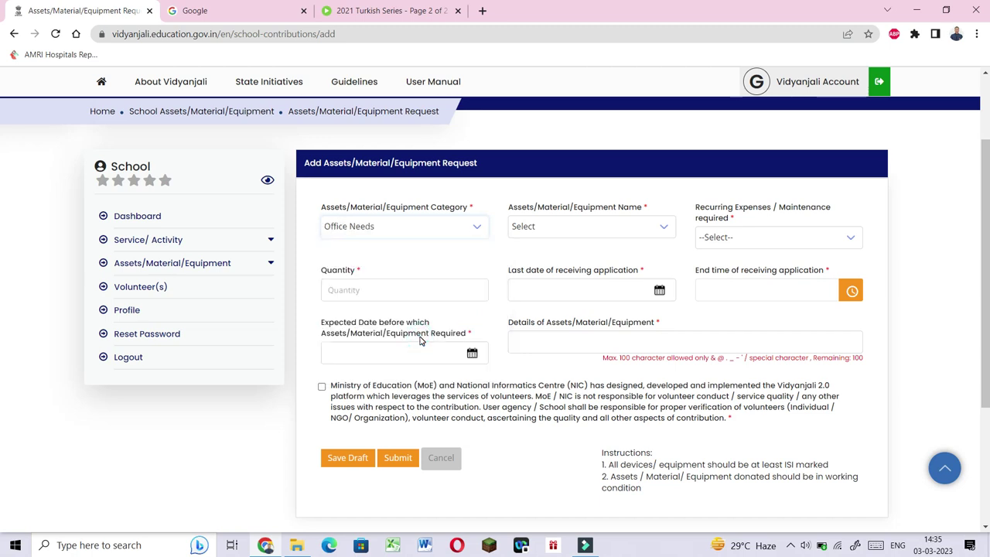
Step: Choose Stationery as the item and Not applicable for recurring expenses
left_click(663, 226)
left_click(663, 227)
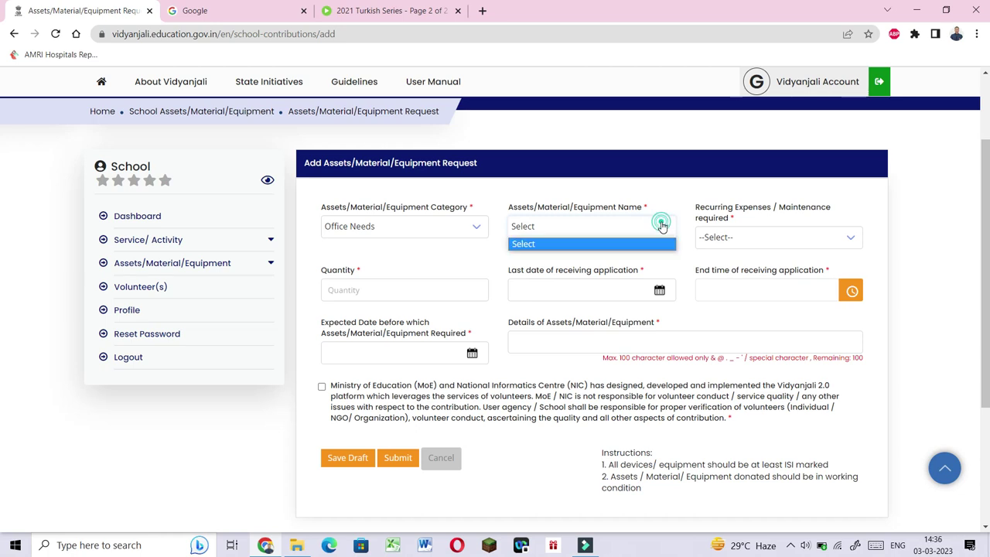
left_click(663, 226)
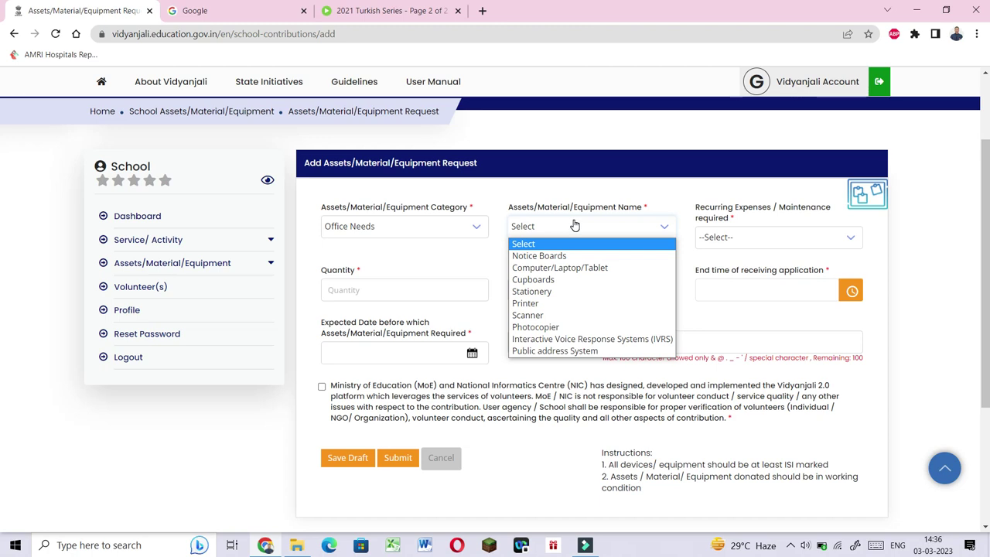
left_click(550, 292)
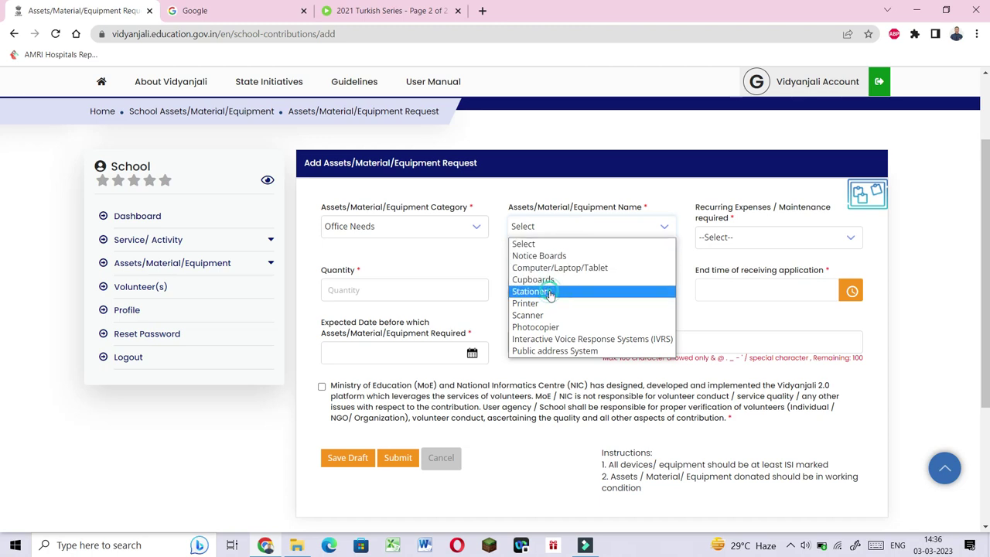
left_click(850, 241)
left_click(738, 329)
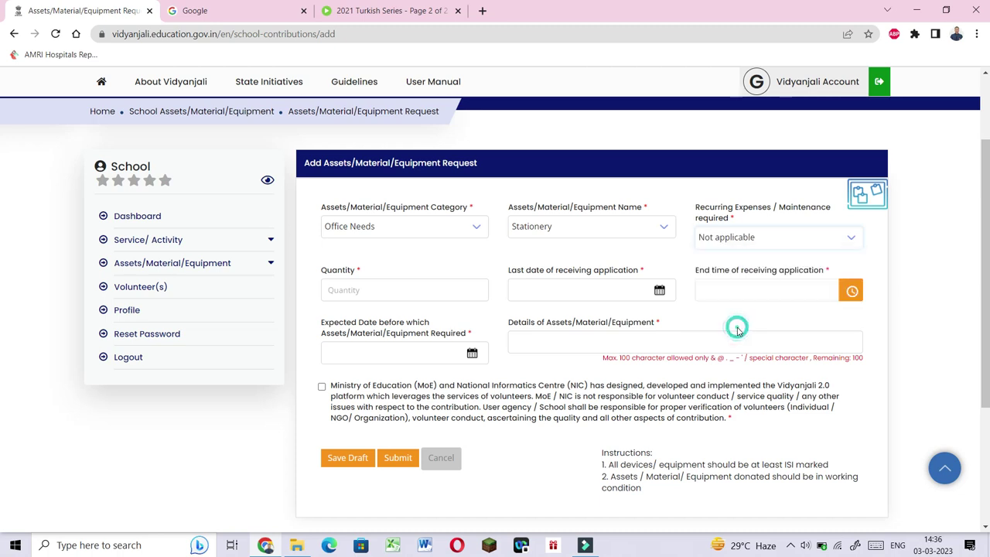
Step: Enter quantity 3, last application date 31/03/2023 at 14:36, and expected date 31/03/2023
left_click(461, 291)
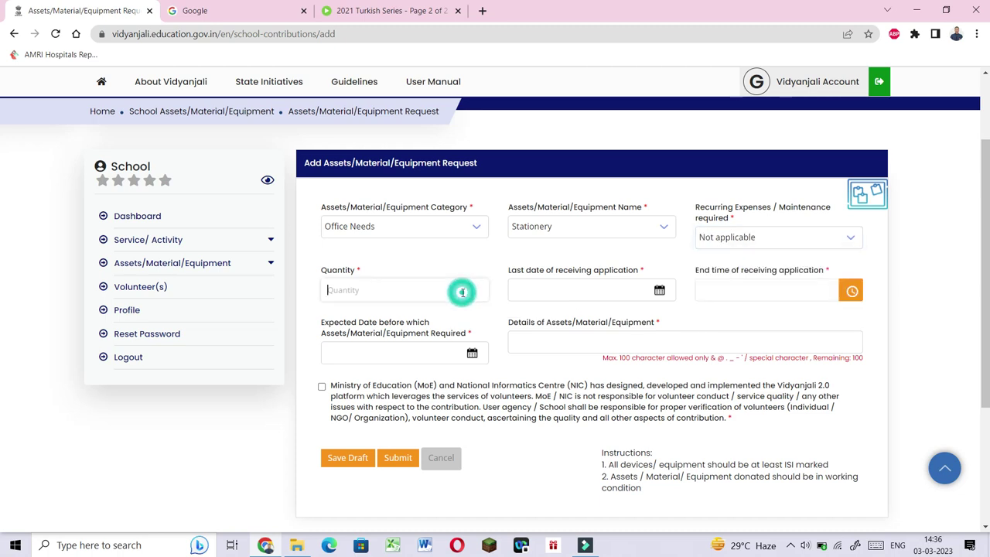
type("3")
left_click(659, 290)
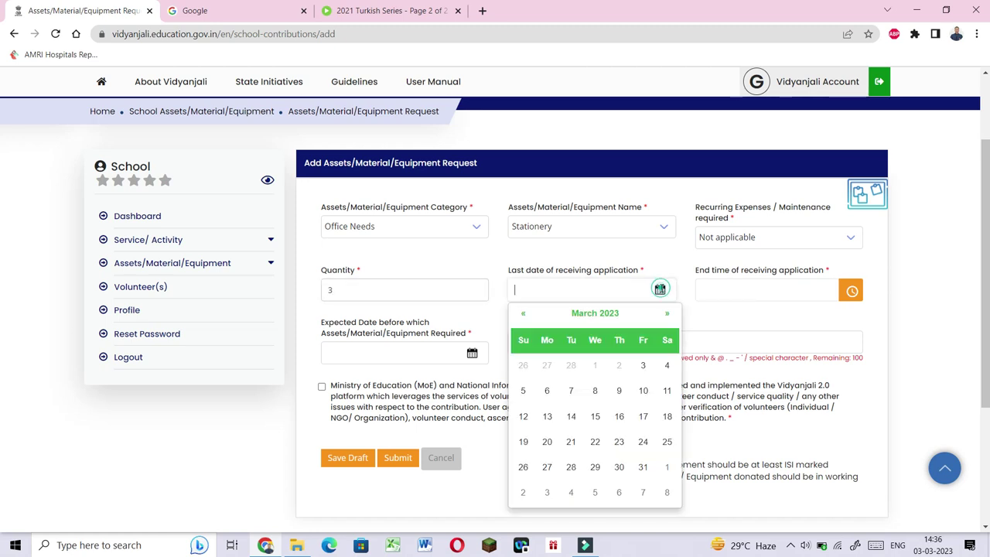
left_click(643, 468)
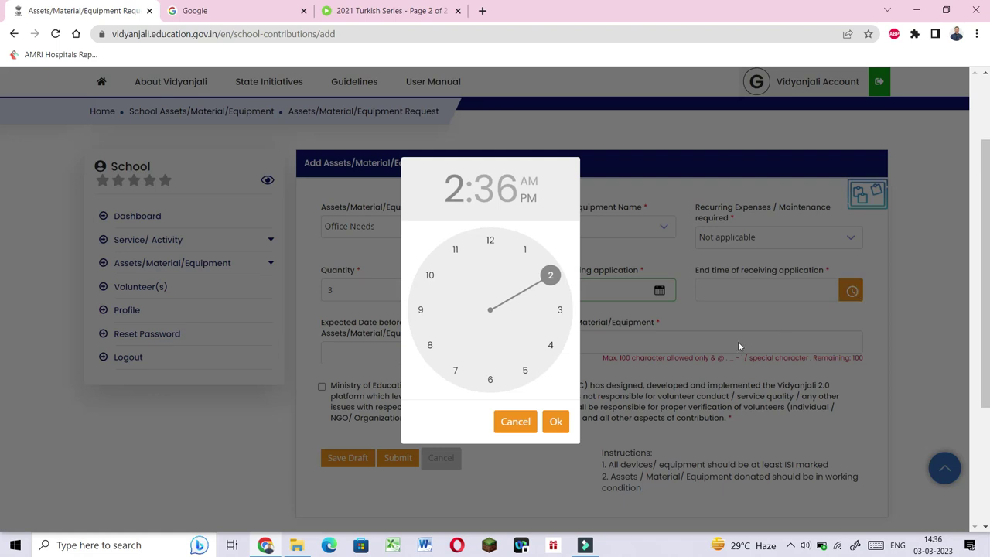
left_click(554, 420)
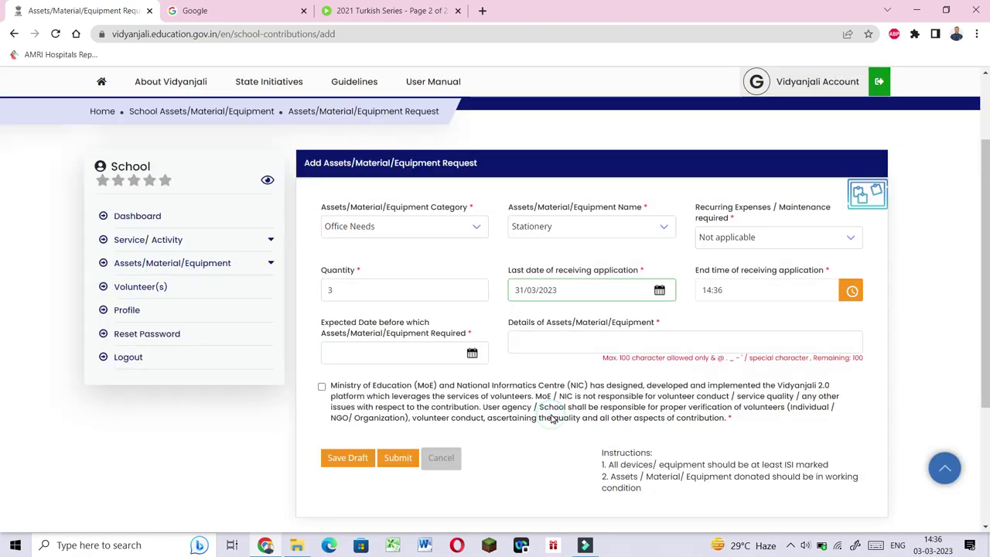
left_click(470, 352)
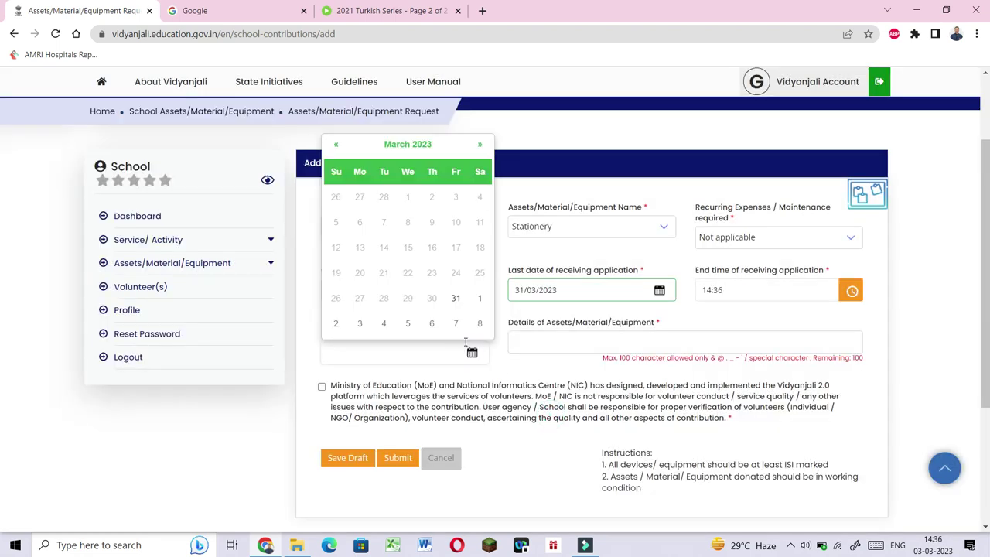
left_click(457, 300)
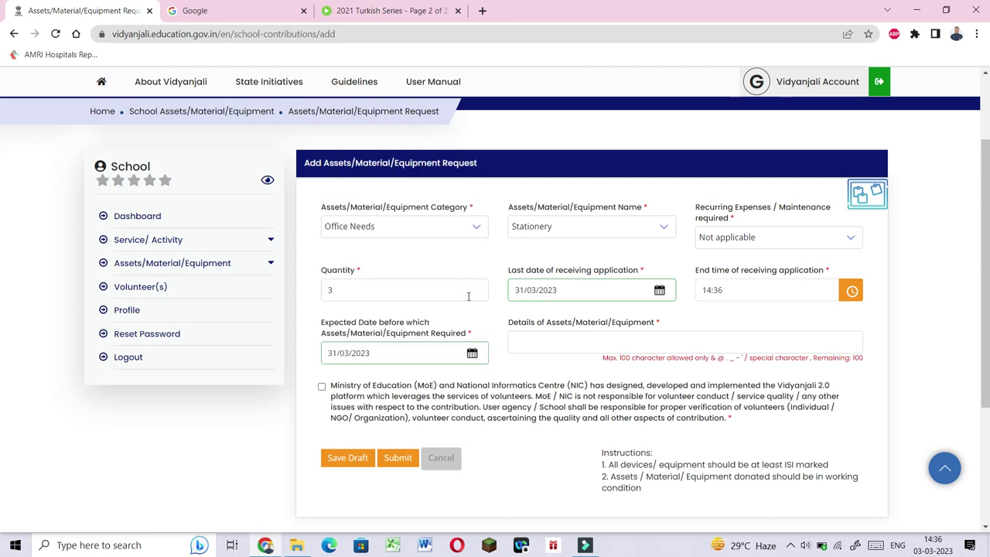
left_click(562, 345)
Step: Enter 'Xerox paper' as the details, accept the consent declaration, and submit the Stationery request
type("Xerox")
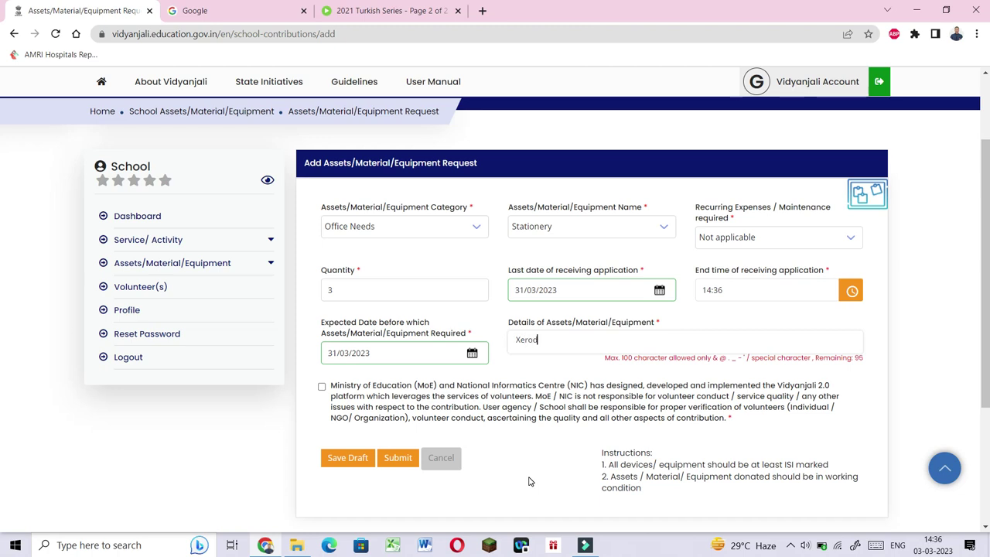
type(" paper")
left_click(320, 386)
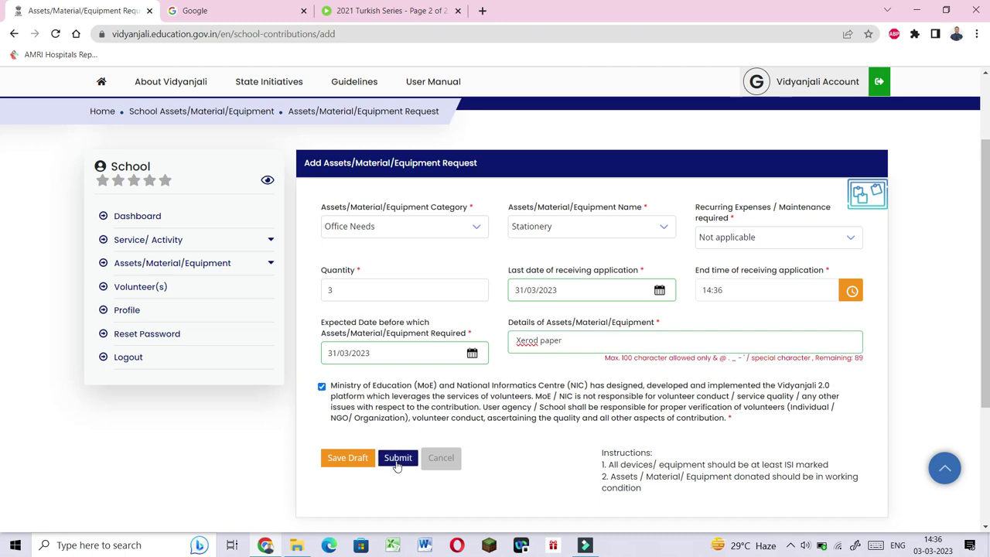
left_click(397, 460)
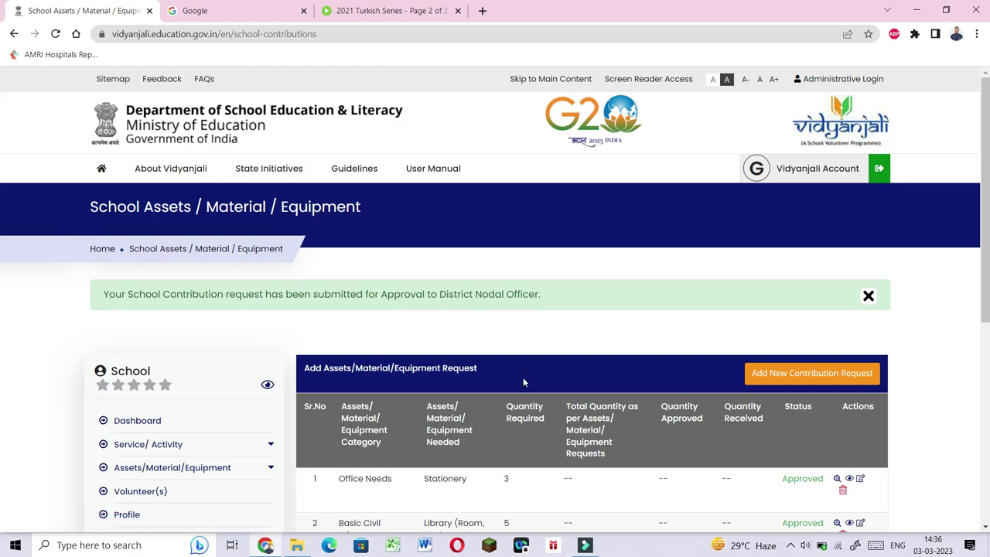
scroll(524, 380, "down", 3)
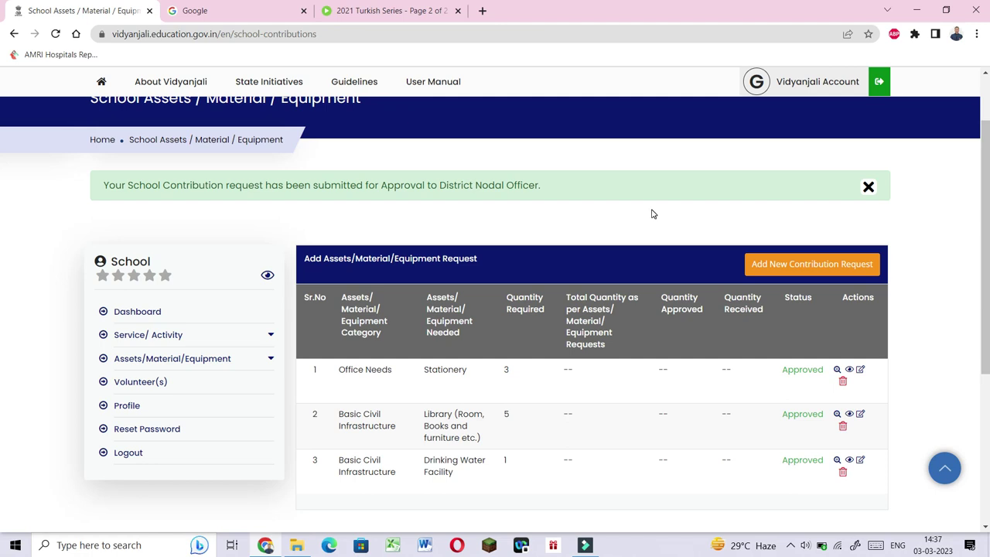
scroll(651, 213, "down", 1)
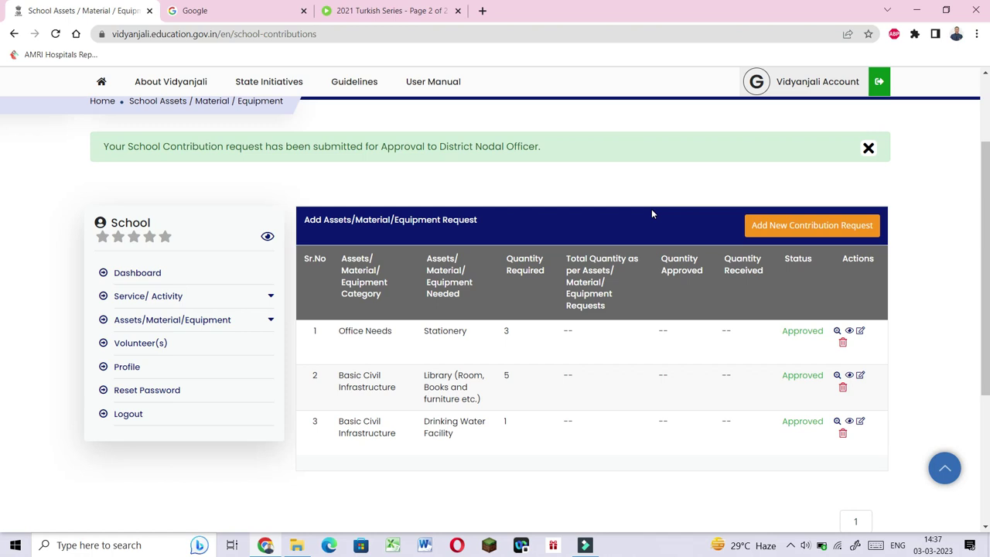
scroll(652, 214, "up", 3)
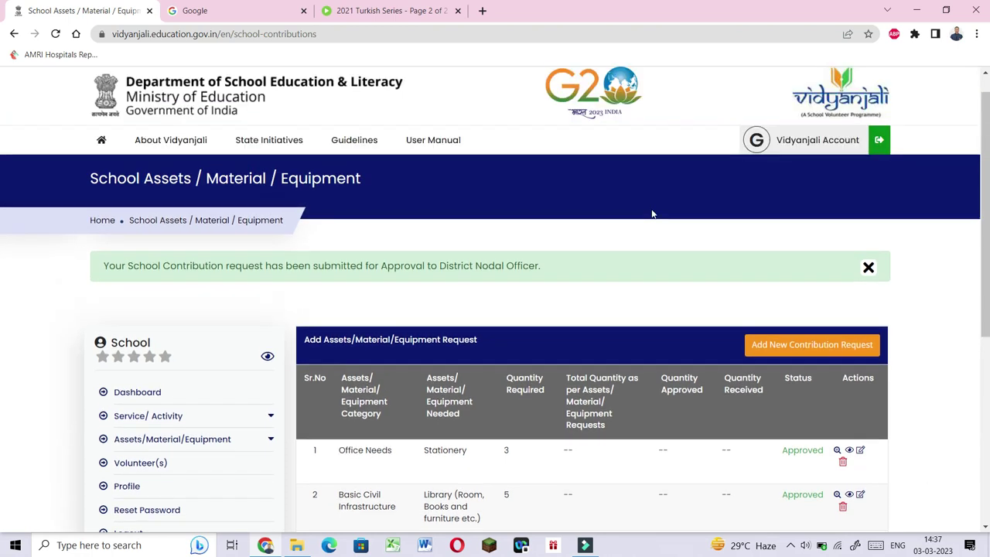
scroll(651, 213, "up", 1)
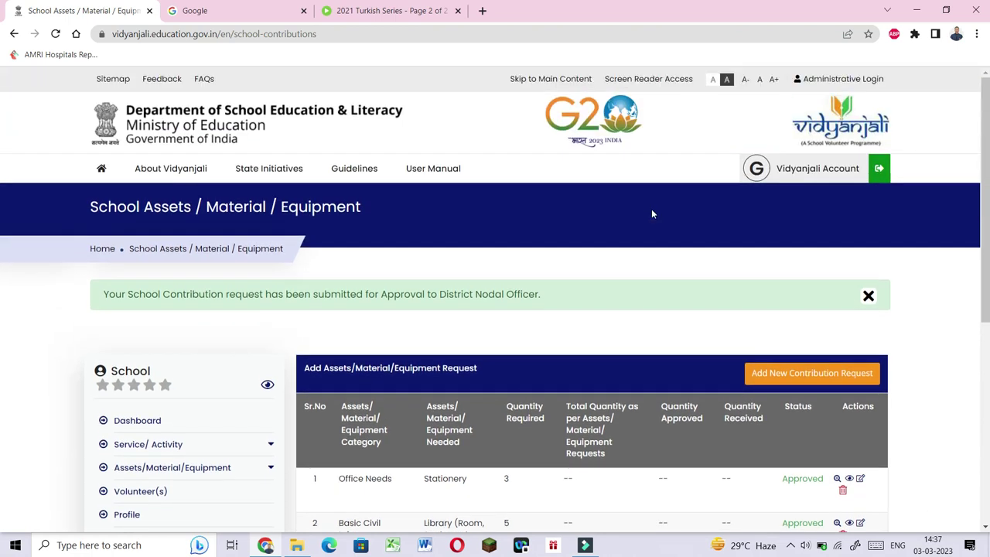
scroll(651, 215, "down", 3)
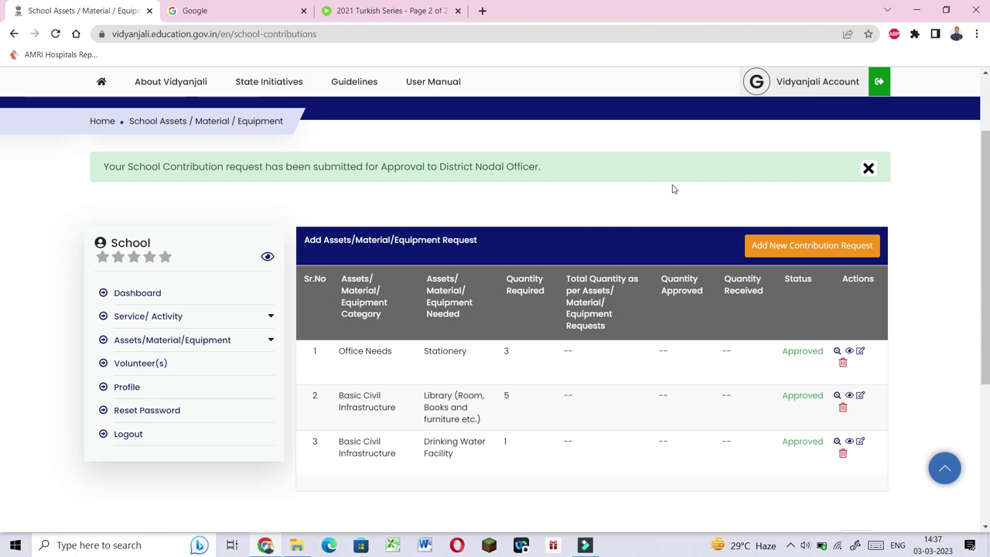
left_click(879, 85)
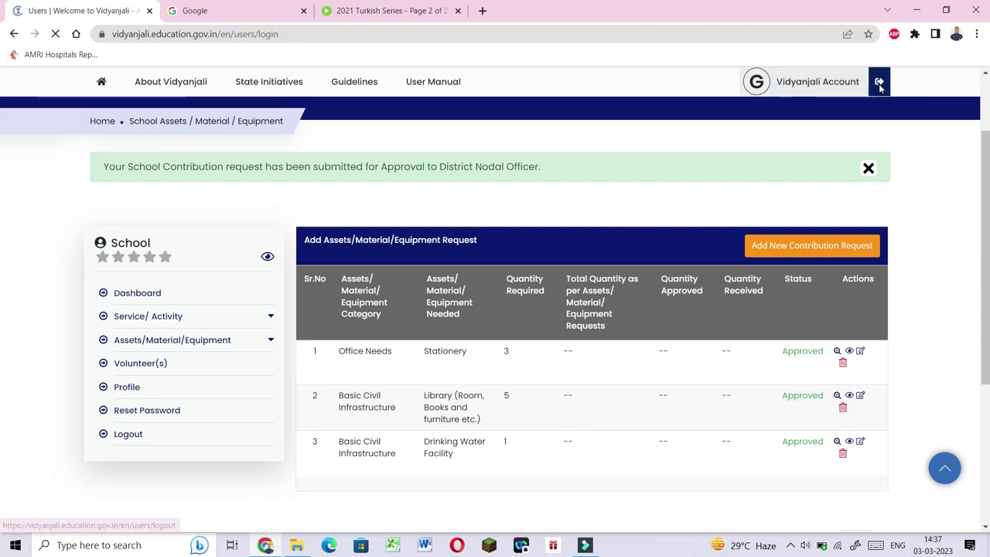